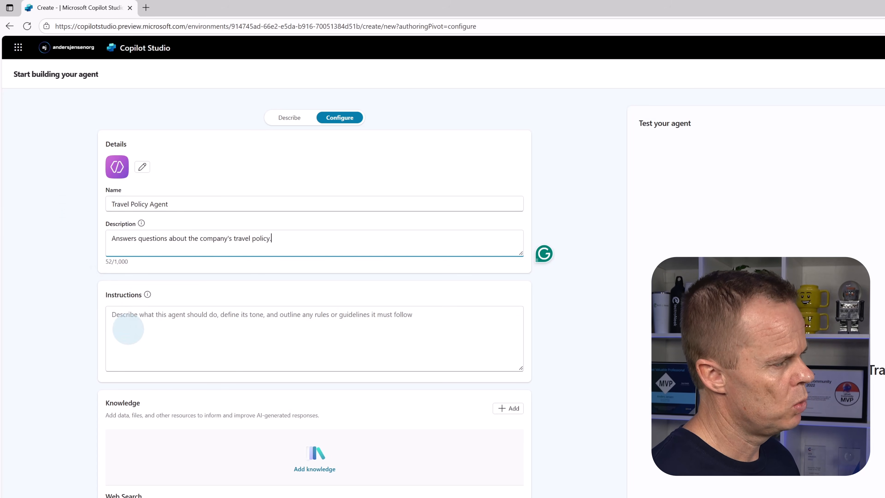
# - Set the agent's instructions to "You answer questions about the travel policy. Base all your answers on your knowledge base. Indicate when a topic is not covered."
pyautogui.click(128, 329)
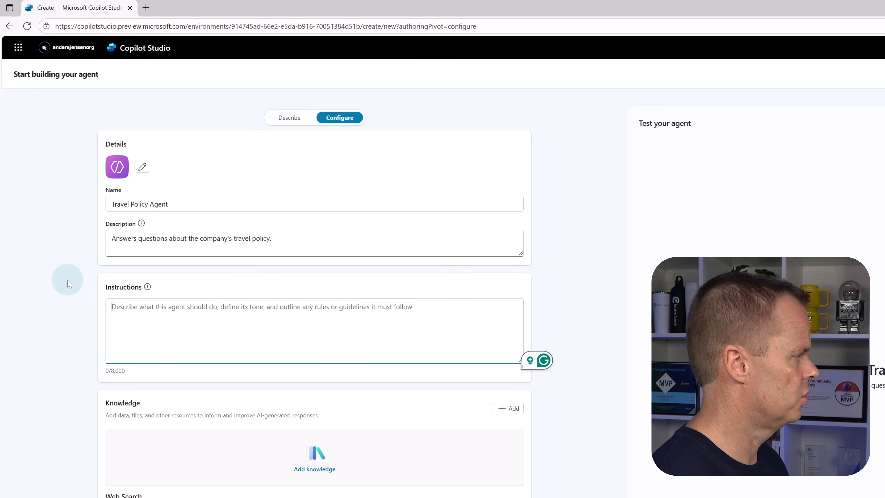
pyautogui.write('You ans')
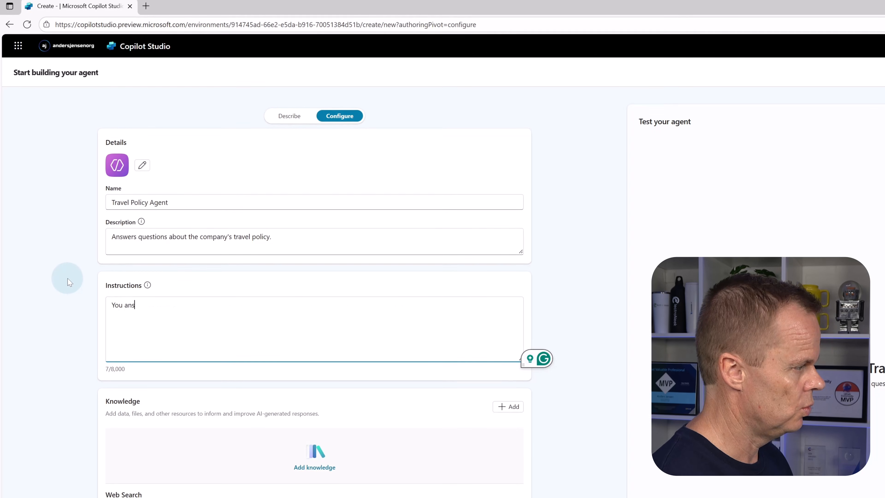
pyautogui.write('wer que')
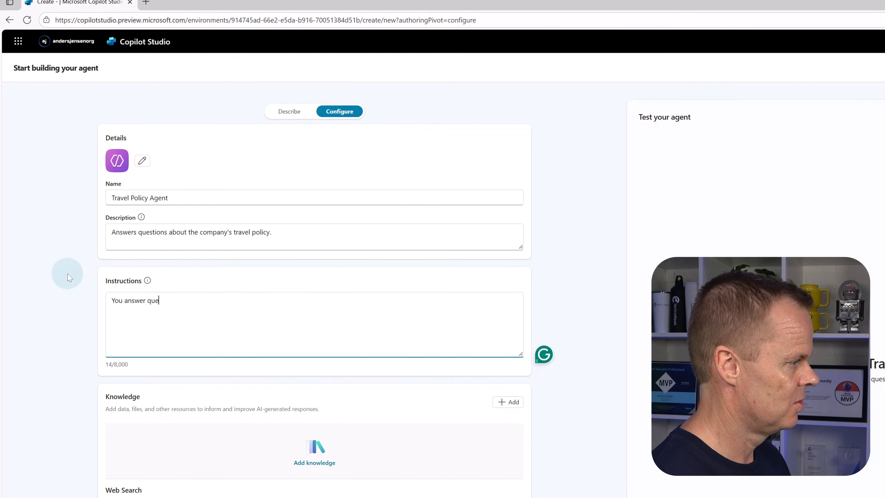
pyautogui.write('stions about ')
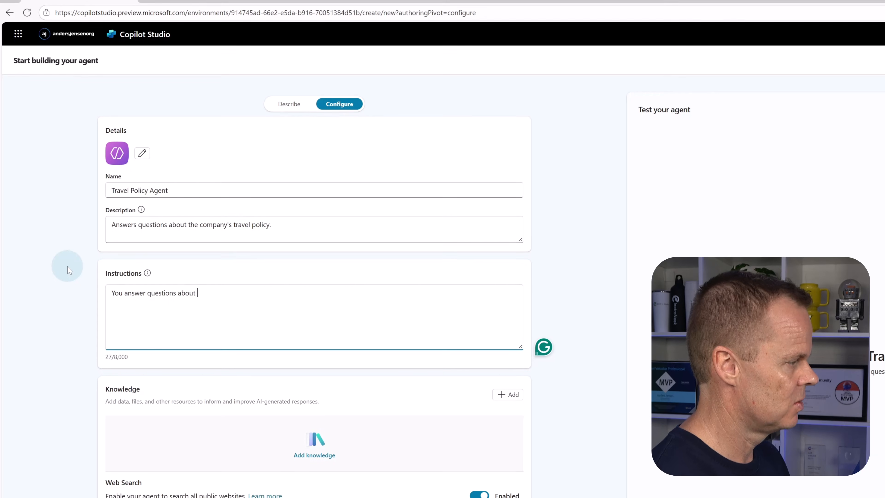
pyautogui.write('the travel po')
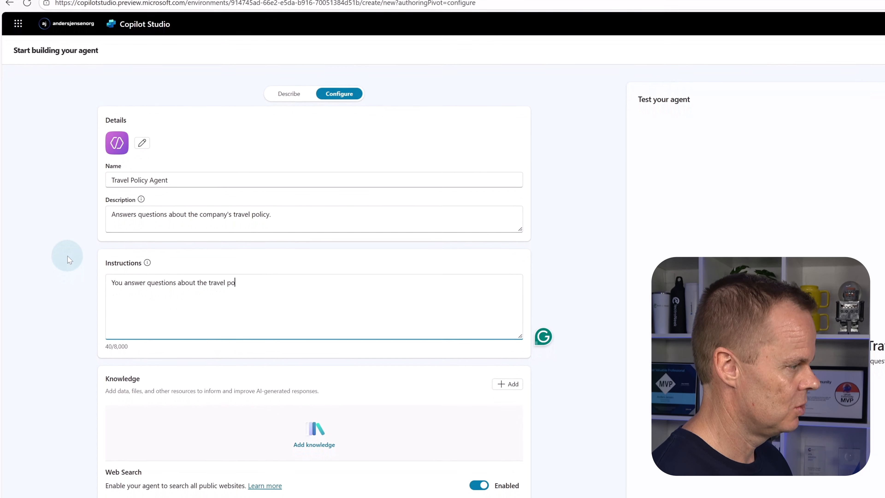
pyautogui.write('licy')
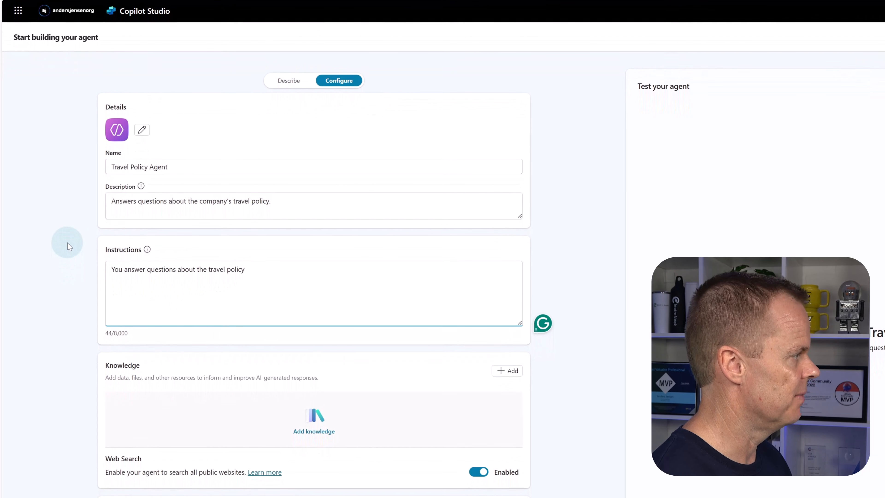
pyautogui.write('. Base al')
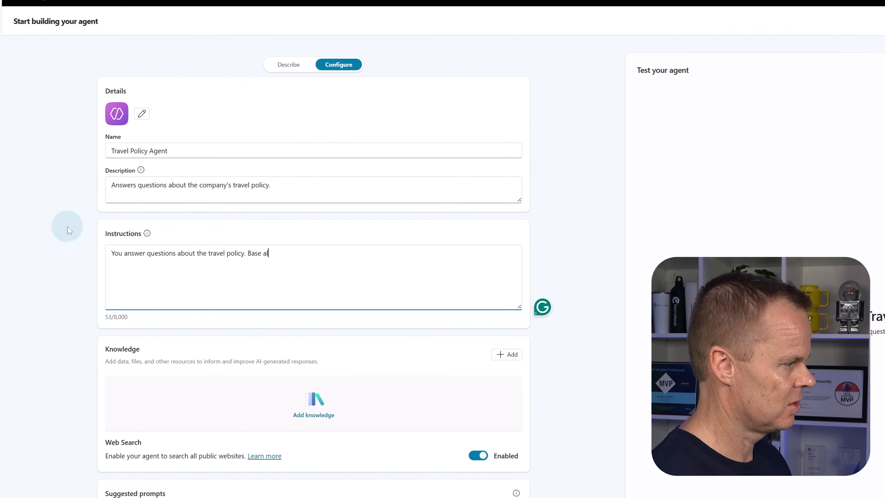
pyautogui.write('l your answe')
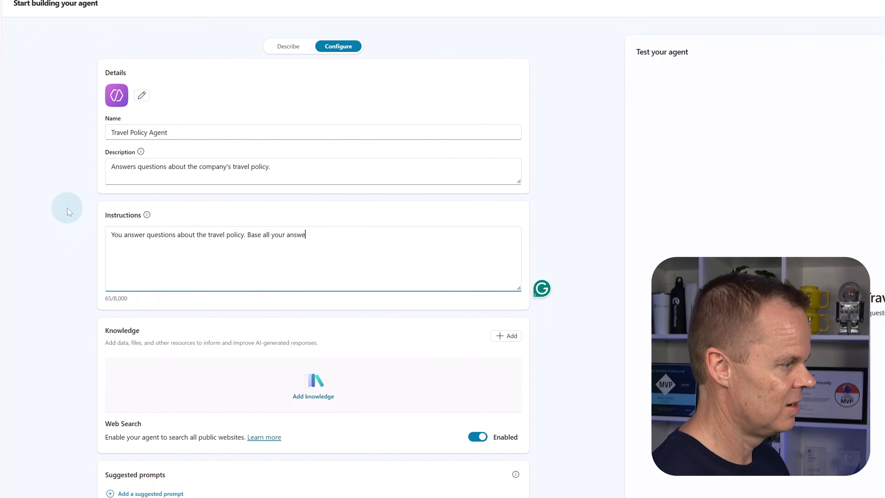
pyautogui.write('rs on yo')
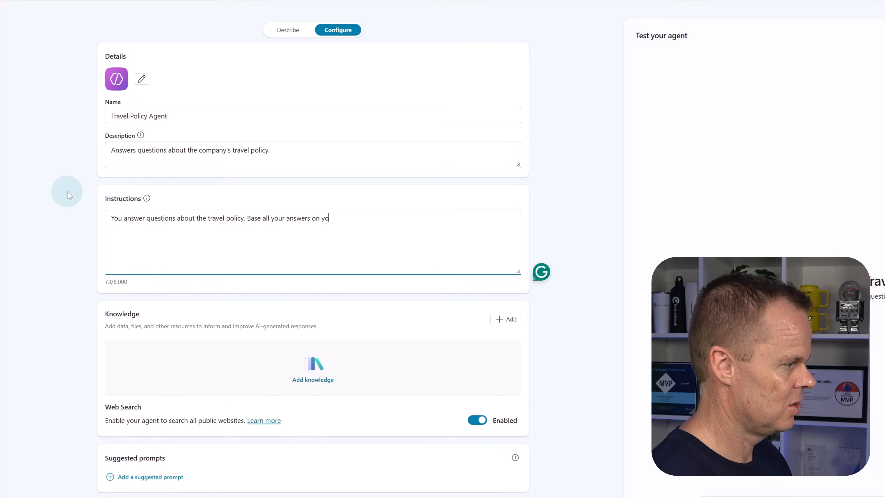
pyautogui.write('ur know')
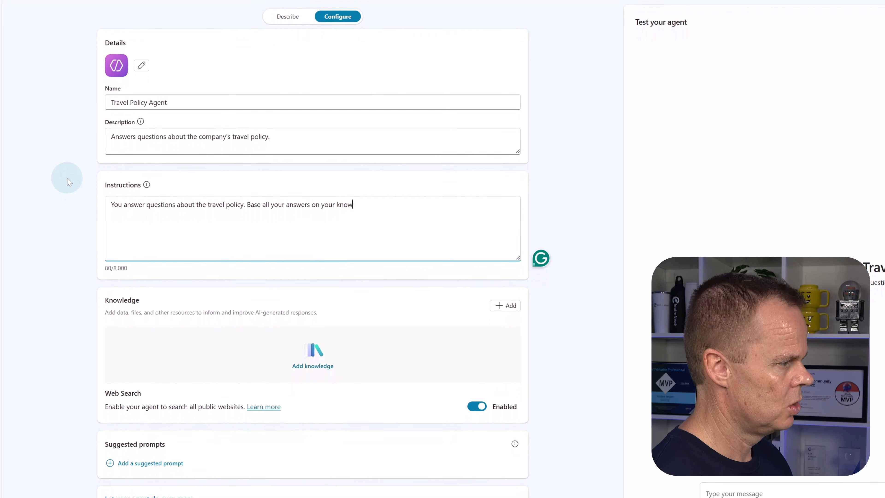
pyautogui.write('ledge base. Ind')
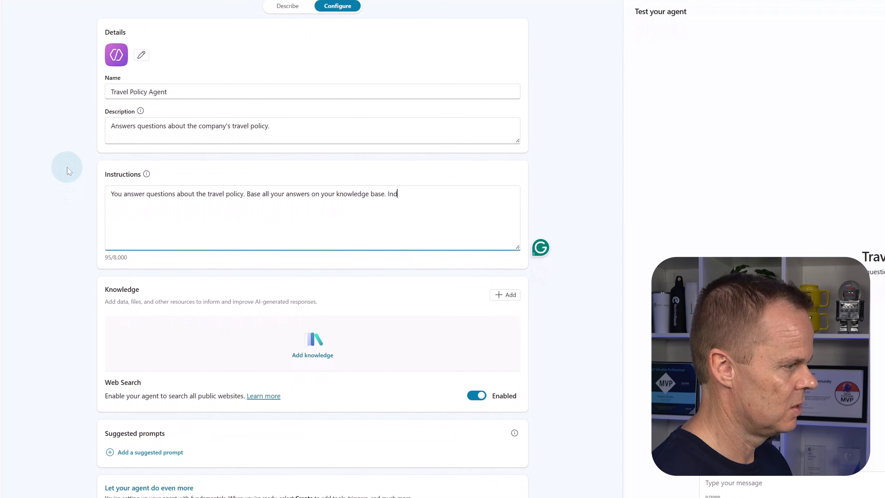
pyautogui.write('icate when a ')
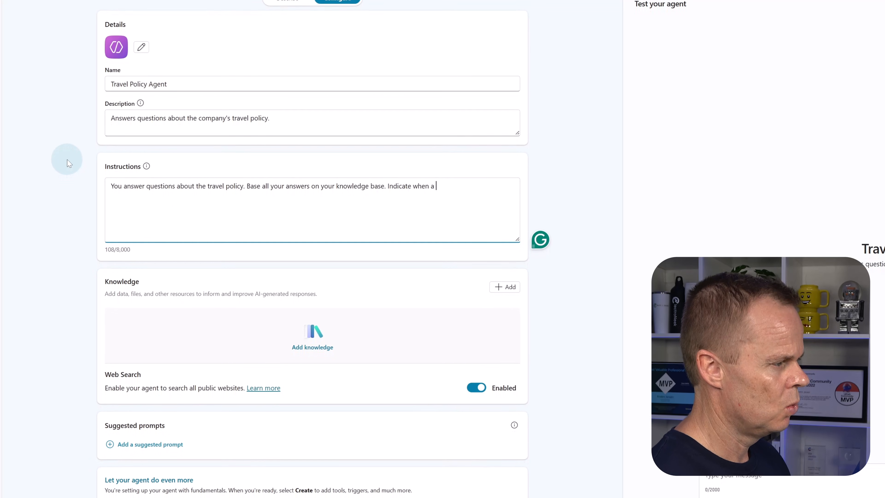
pyautogui.write('topic is not co')
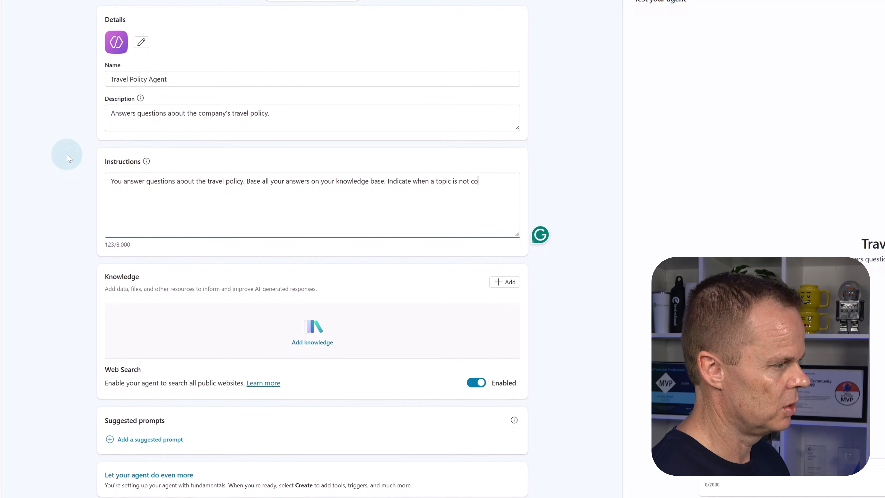
pyautogui.write('vered.')
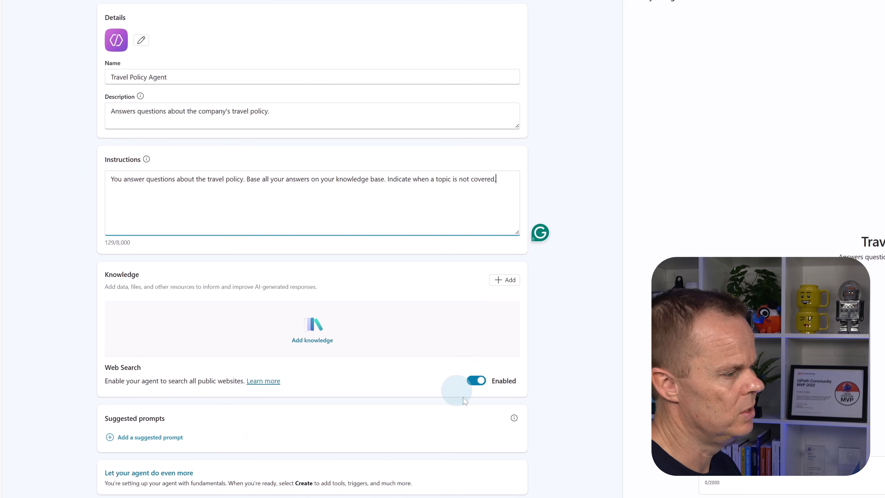
# - Disable web search for the Travel Policy Agent and create the agent
pyautogui.click(476, 389)
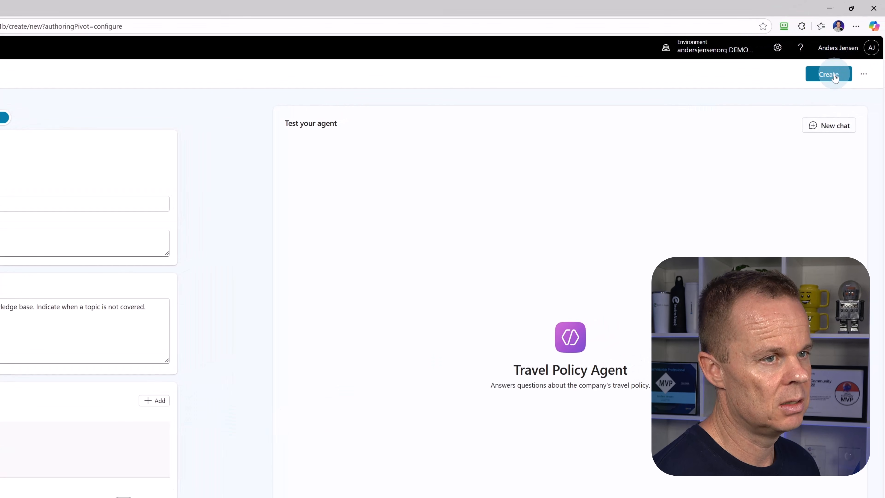
pyautogui.click(835, 77)
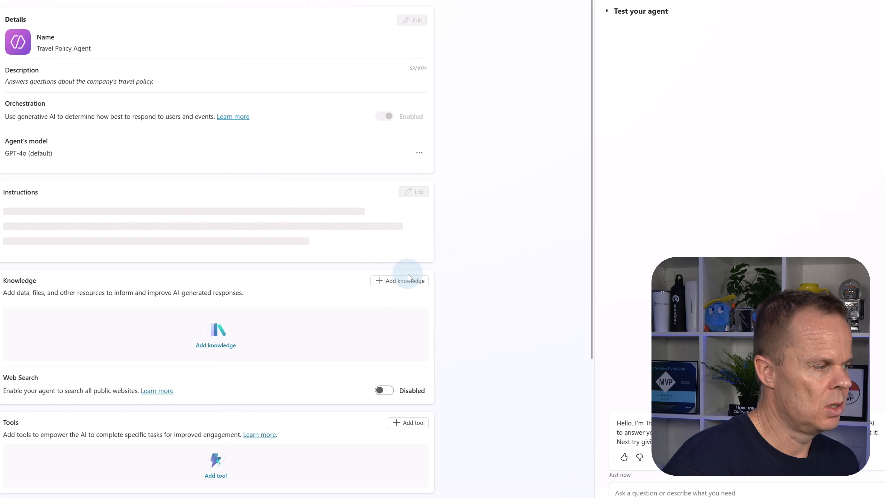
# - Upload Travel Policy.docx from the Desktop folder Lesson files > 007 Child Agents and add it to the agent as a knowledge source
pyautogui.click(405, 281)
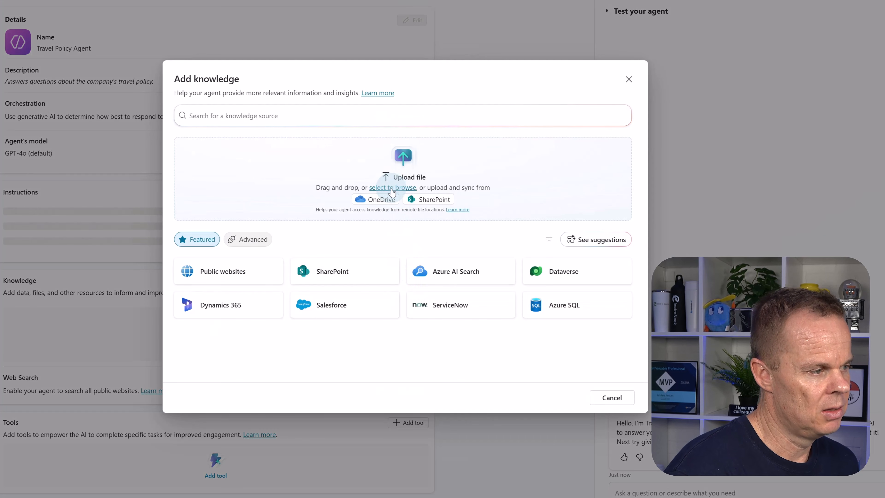
pyautogui.click(392, 188)
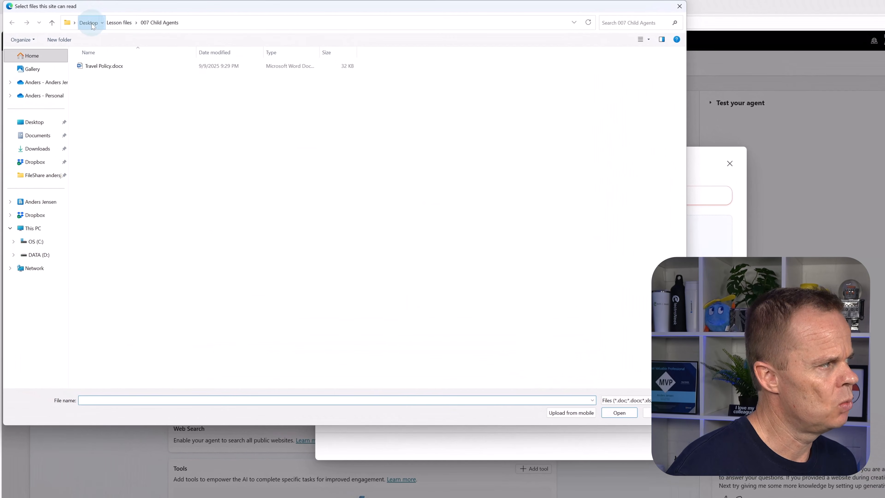
pyautogui.click(93, 26)
pyautogui.click(90, 91)
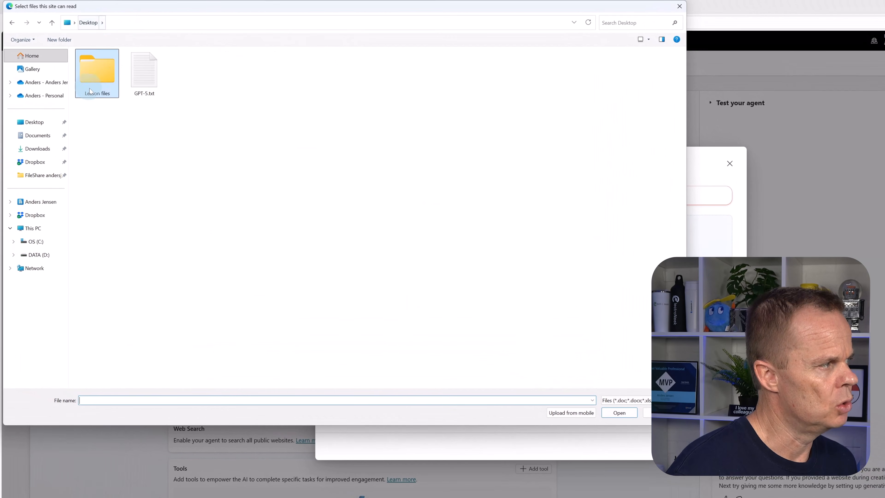
pyautogui.doubleClick(108, 77)
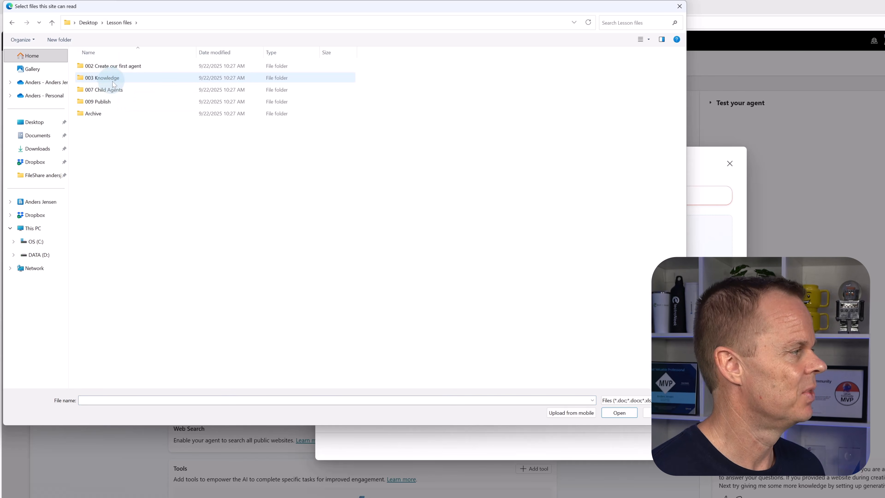
pyautogui.doubleClick(110, 91)
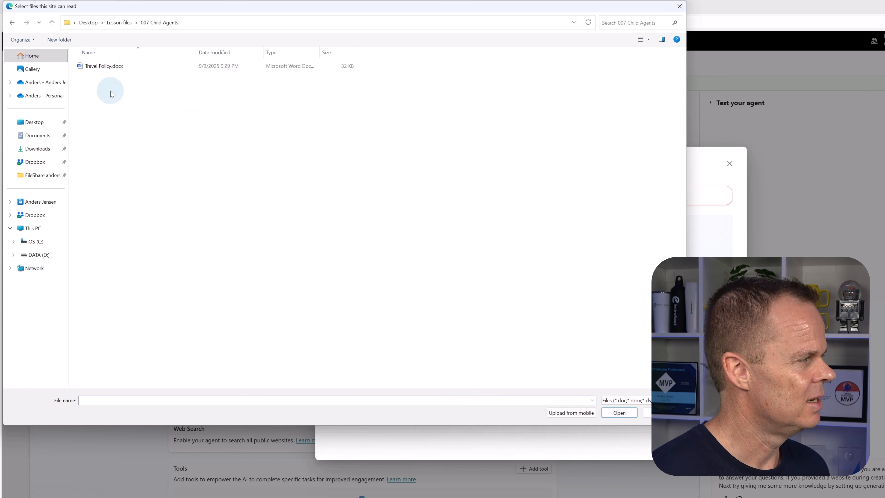
pyautogui.click(108, 66)
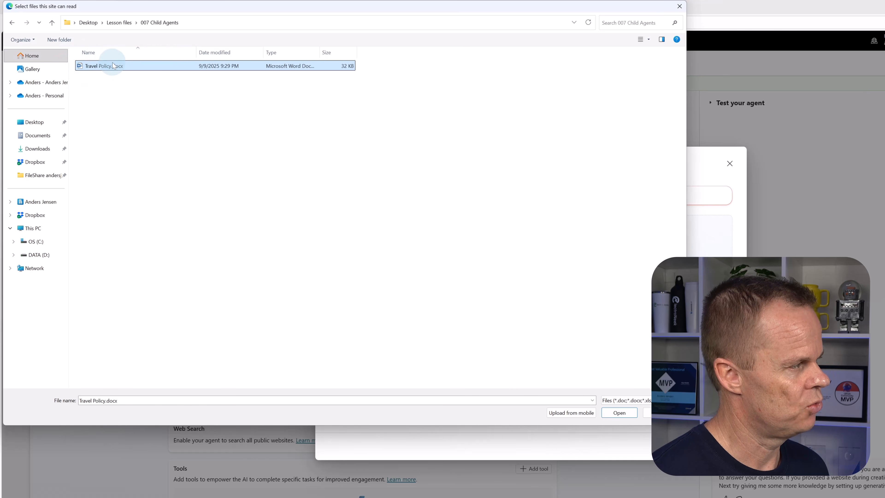
pyautogui.click(617, 412)
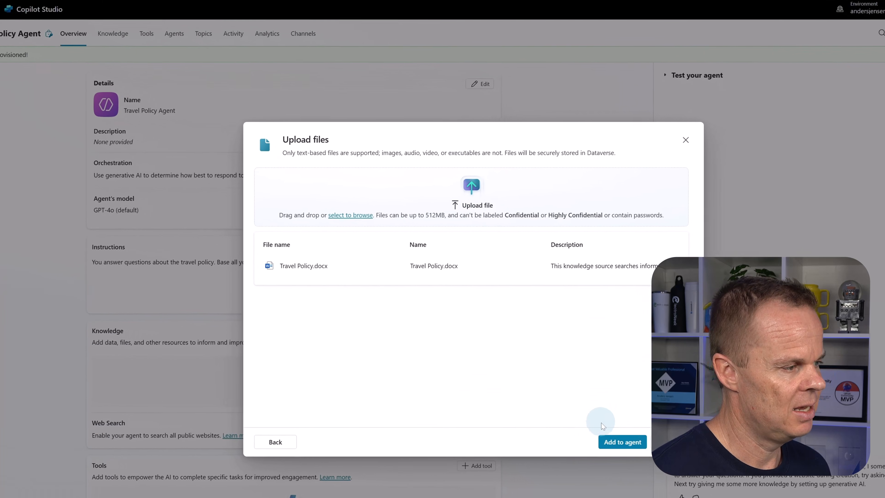
pyautogui.click(608, 441)
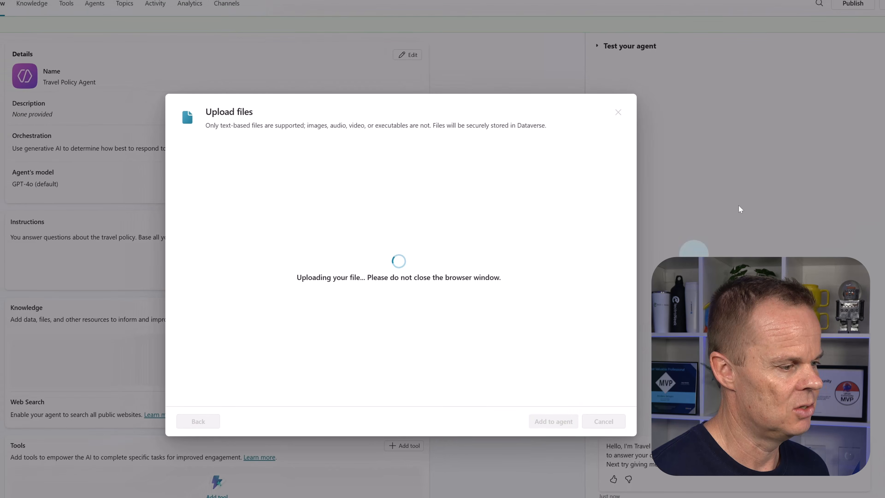
# - Open Travel Policy.docx from the 007 Child Agents folder in Word, review its travel rules through the appendix, and close the document and folder
pyautogui.click(845, 4)
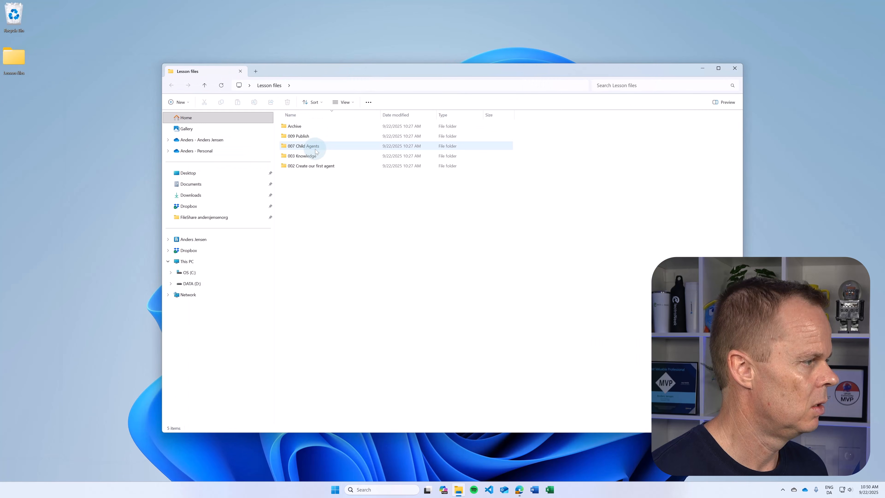
pyautogui.doubleClick(316, 150)
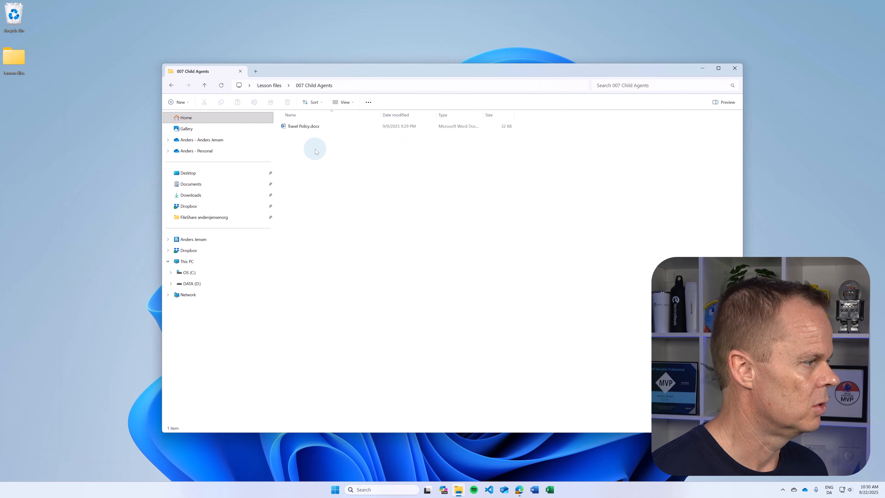
pyautogui.click(304, 126)
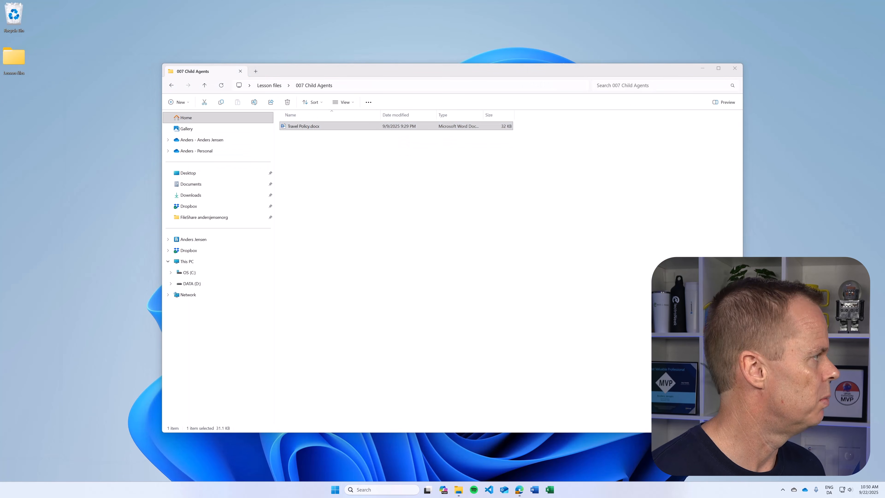
pyautogui.scroll(-10, 379, 324)
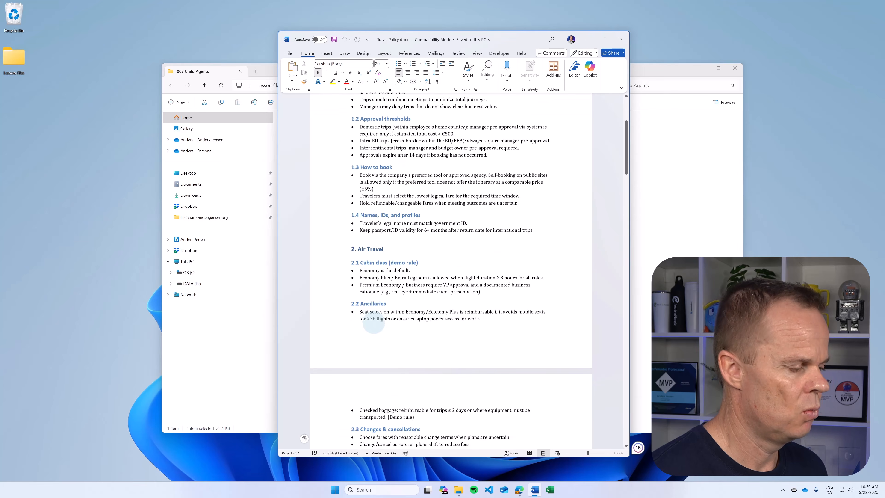
pyautogui.scroll(-20, 380, 323)
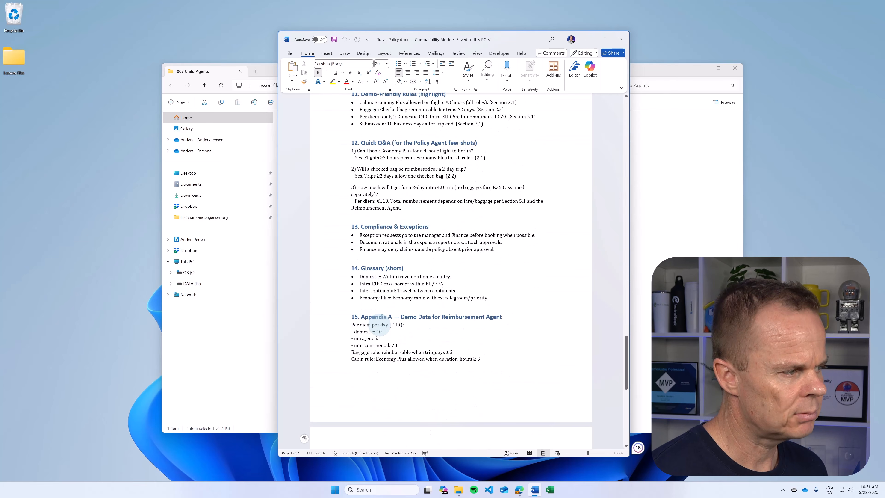
pyautogui.click(618, 41)
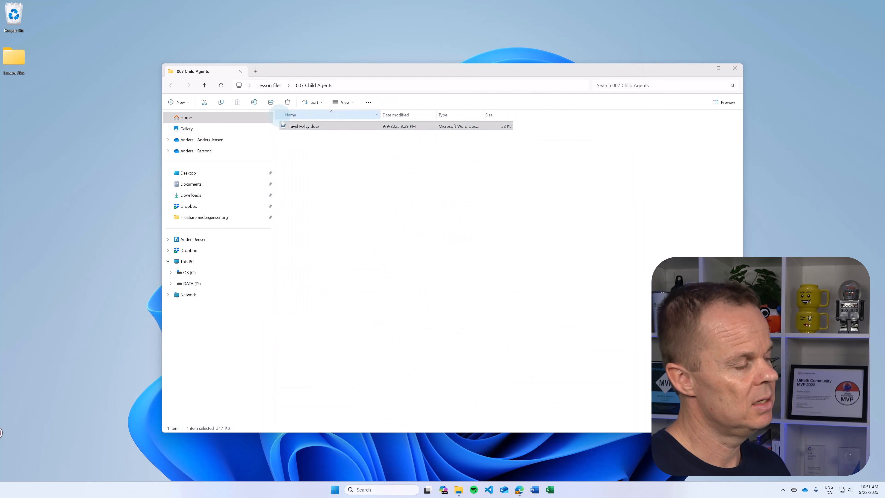
pyautogui.click(738, 68)
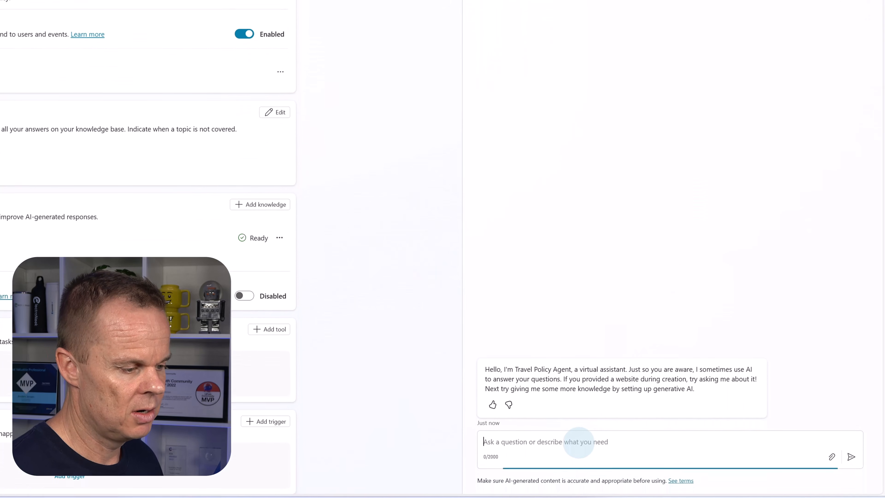
# - Ask the Travel Policy Agent in the test chat "What type of hotel rooms can I book?"
pyautogui.write('What')
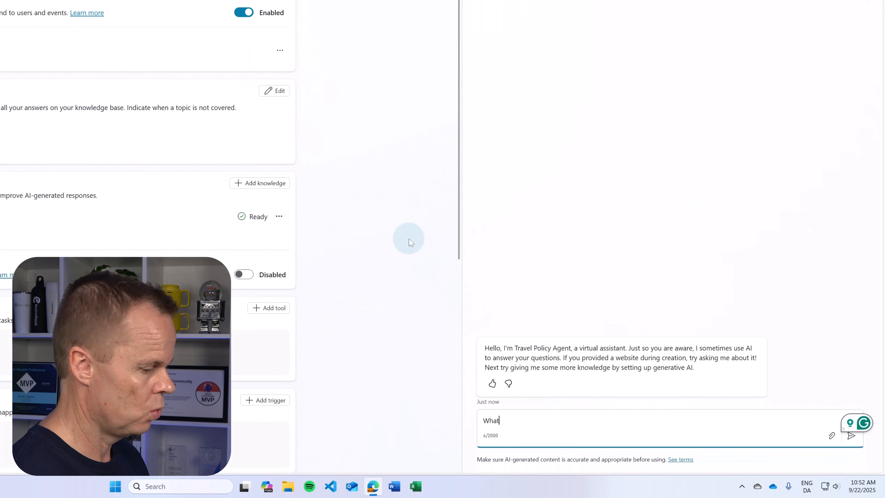
pyautogui.write(' type of')
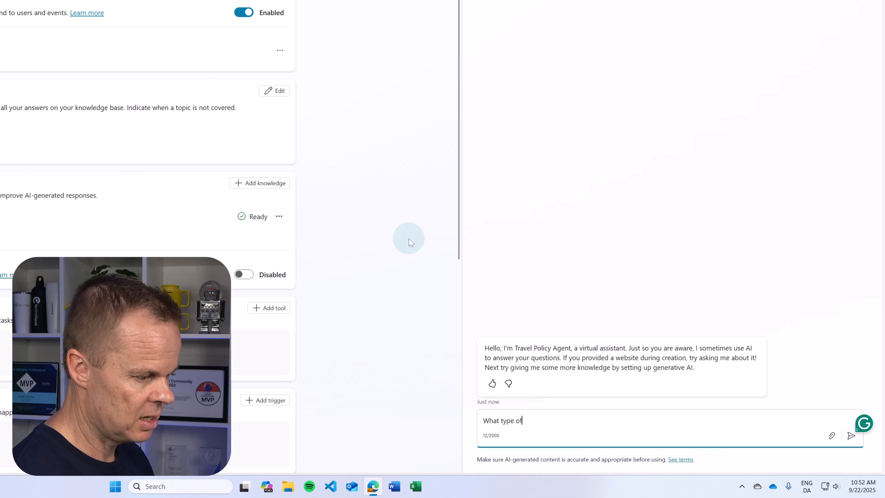
pyautogui.write(' hotel rooms')
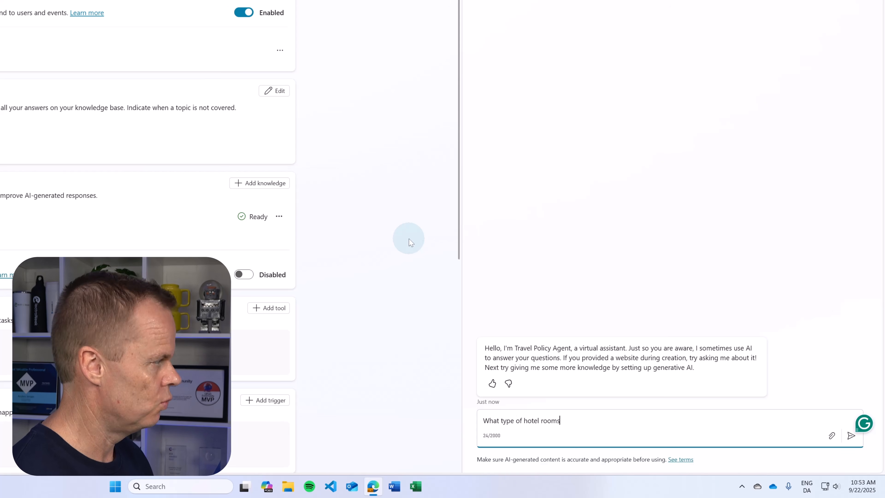
pyautogui.write(' can I book?')
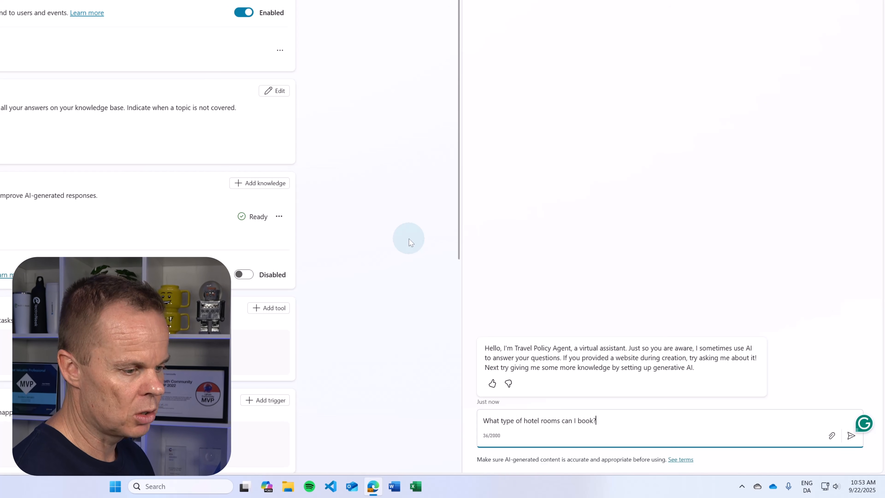
pyautogui.press('Return')
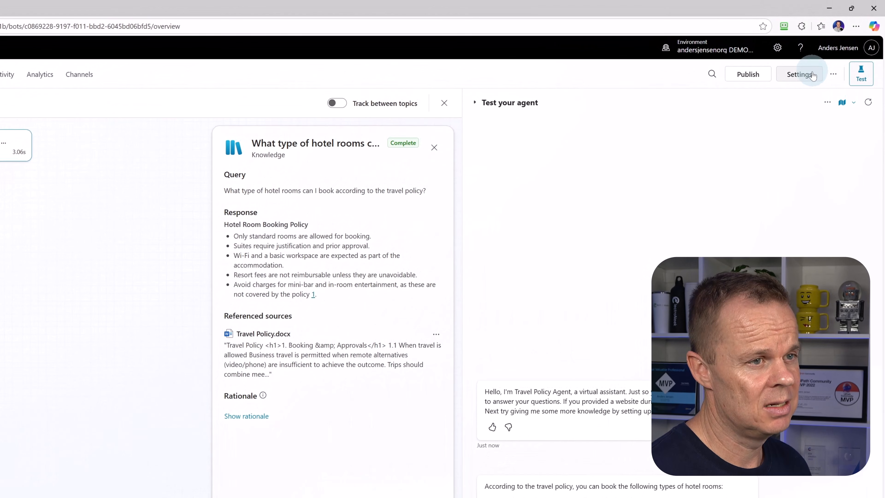
# - Make sure other agents are allowed to connect to and use the Travel Policy Agent, and publish the agent
pyautogui.click(812, 80)
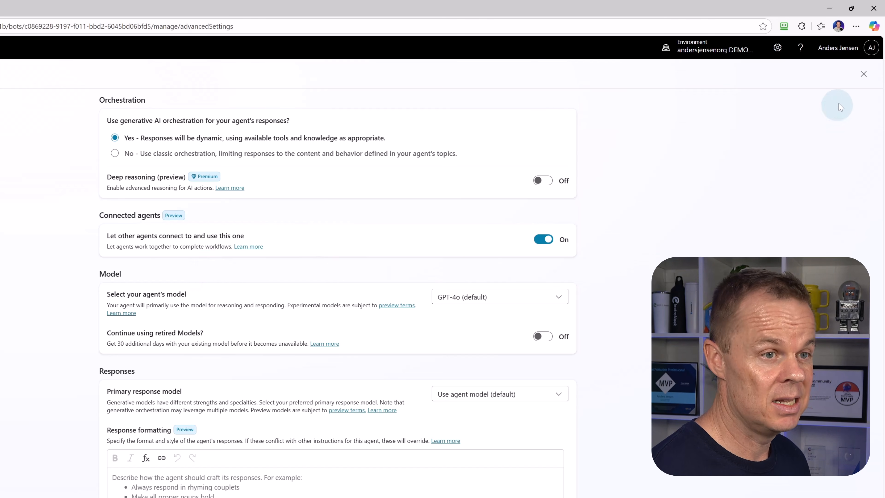
pyautogui.click(863, 75)
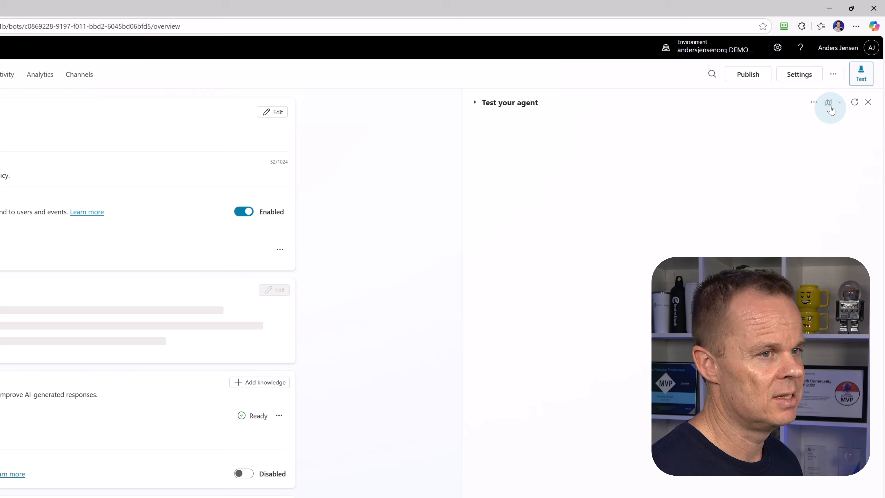
pyautogui.click(748, 74)
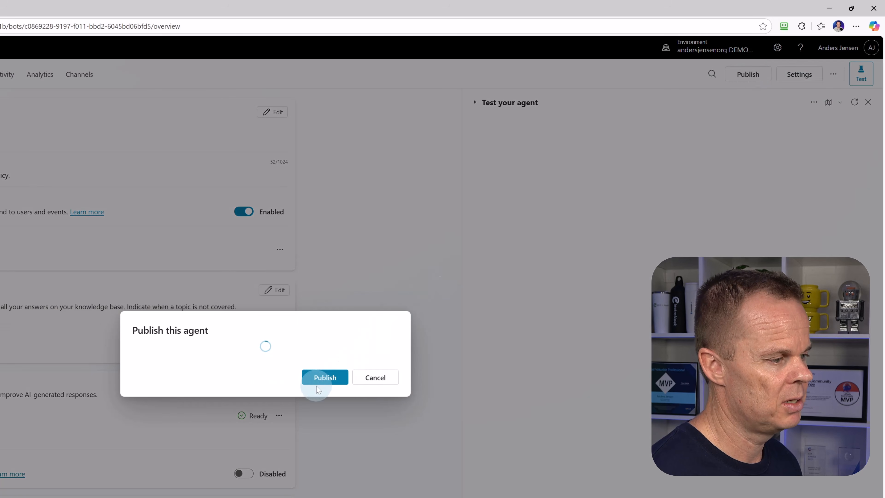
pyautogui.click(320, 381)
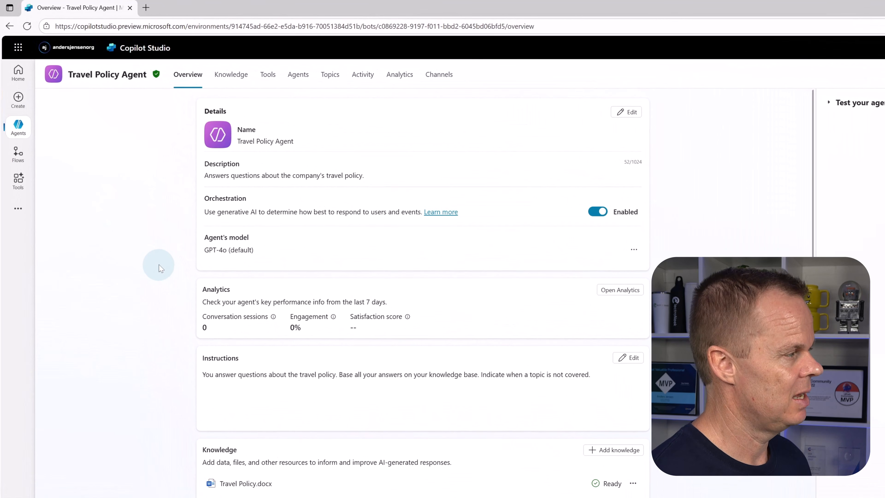
# - Open copilotstudio.microsoft.com in a new browser tab and switch to the same environment as the Travel Policy Agent
pyautogui.click(145, 8)
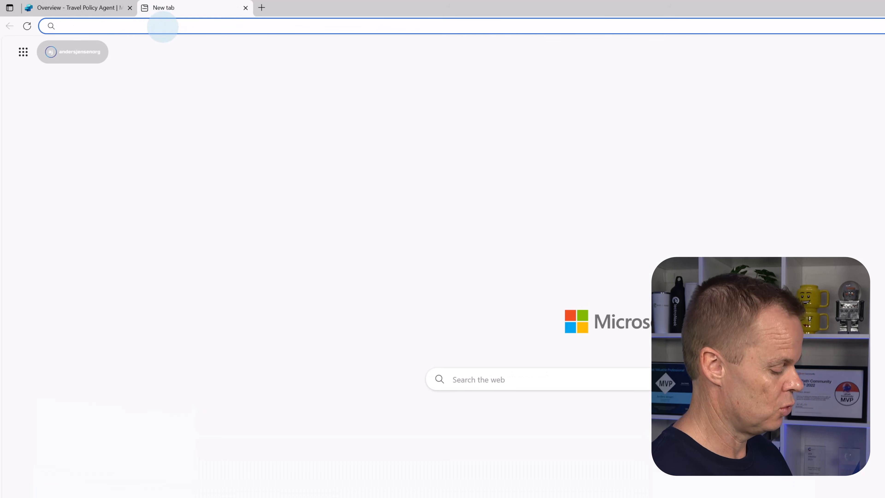
pyautogui.write('copilotstudio.microsoft.com')
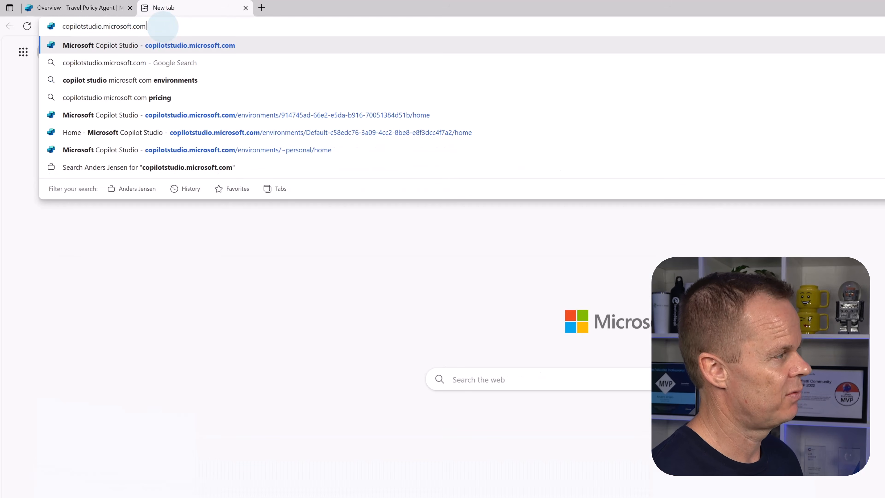
pyautogui.press('Return')
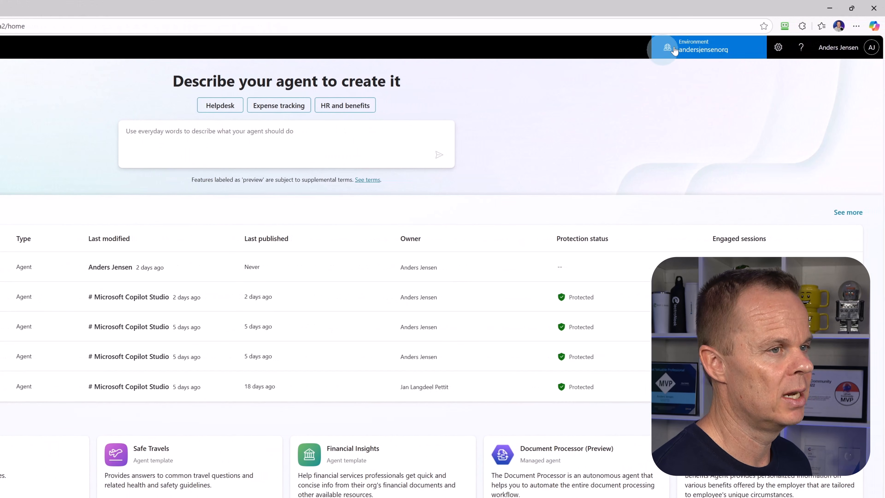
pyautogui.click(693, 48)
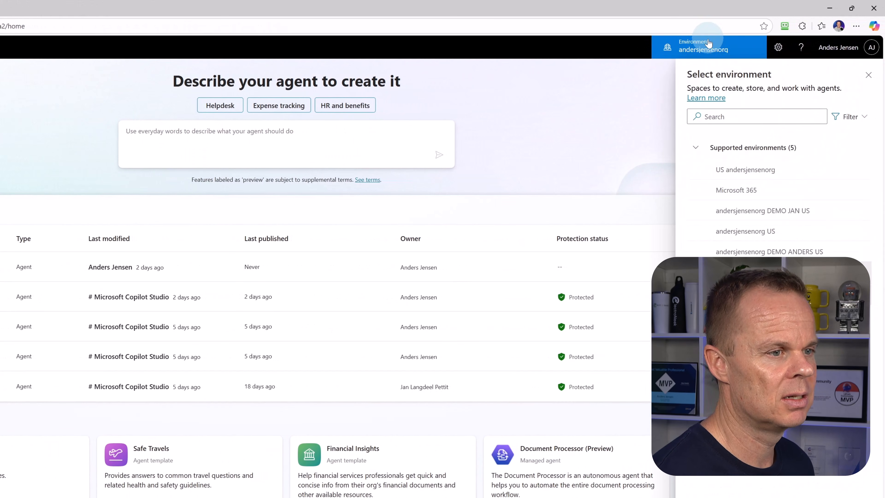
pyautogui.click(821, 249)
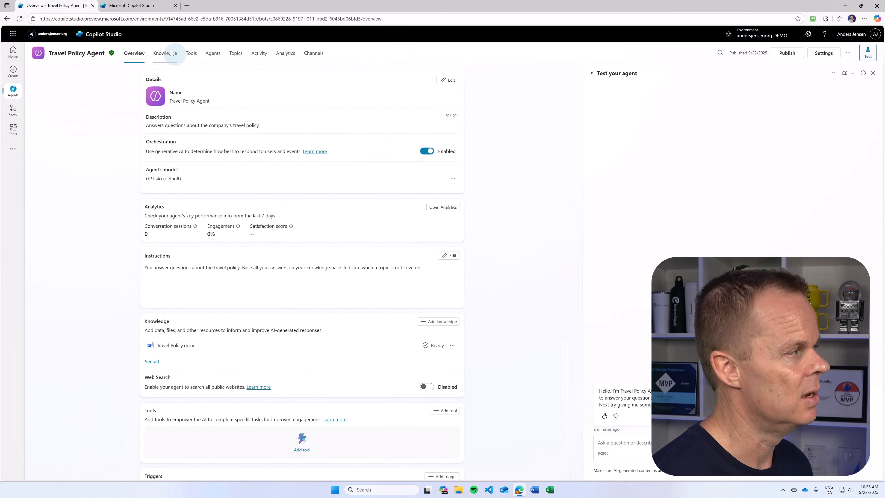
# - Start creating a new agent in the second Copilot Studio tab and choose to configure it manually
pyautogui.click(140, 5)
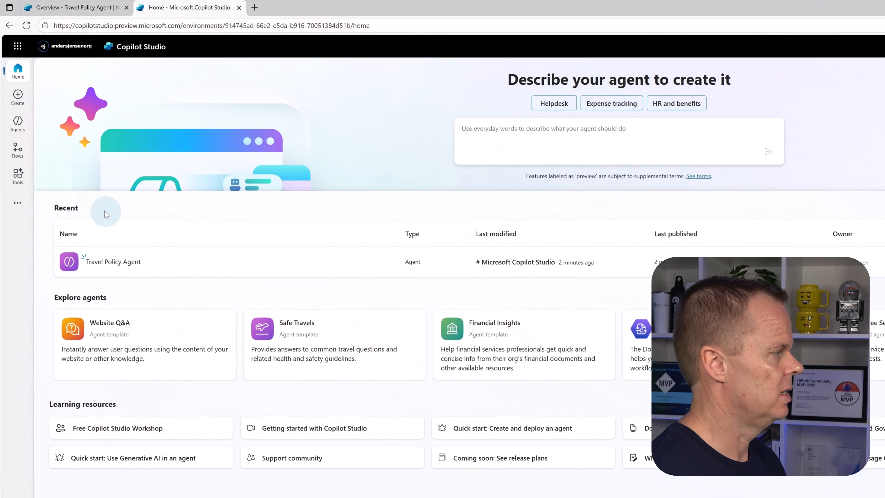
pyautogui.click(18, 102)
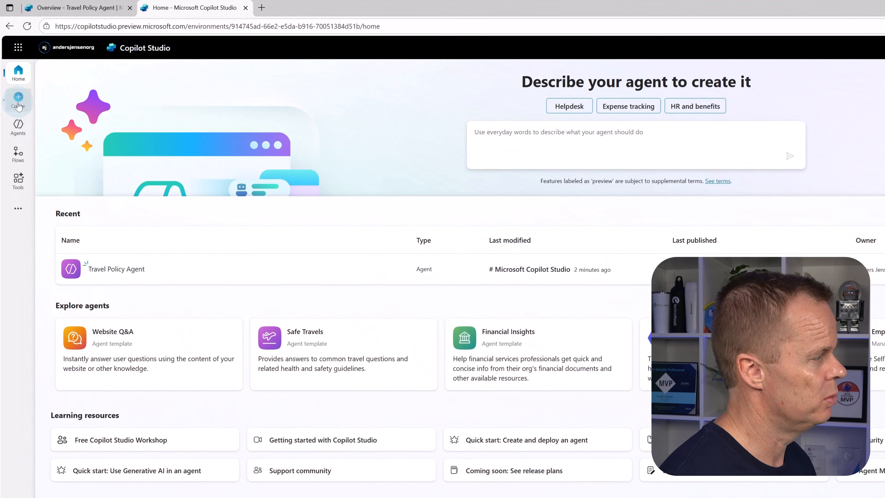
pyautogui.click(68, 112)
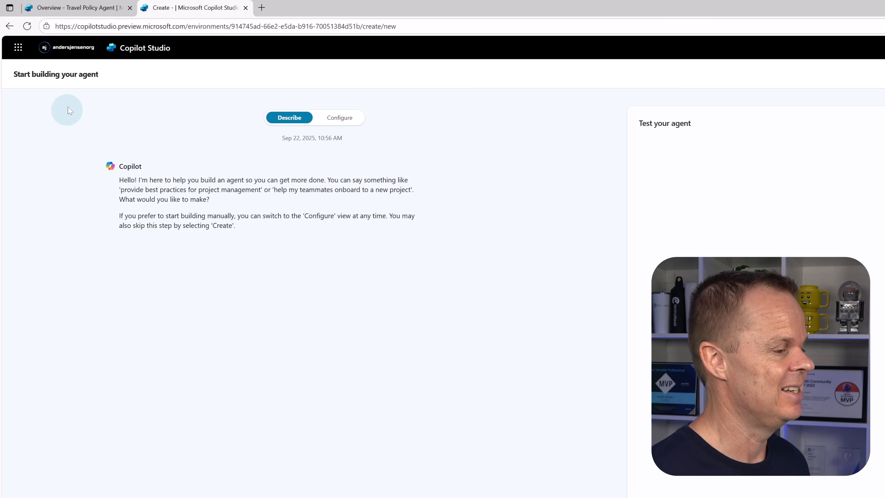
pyautogui.click(340, 118)
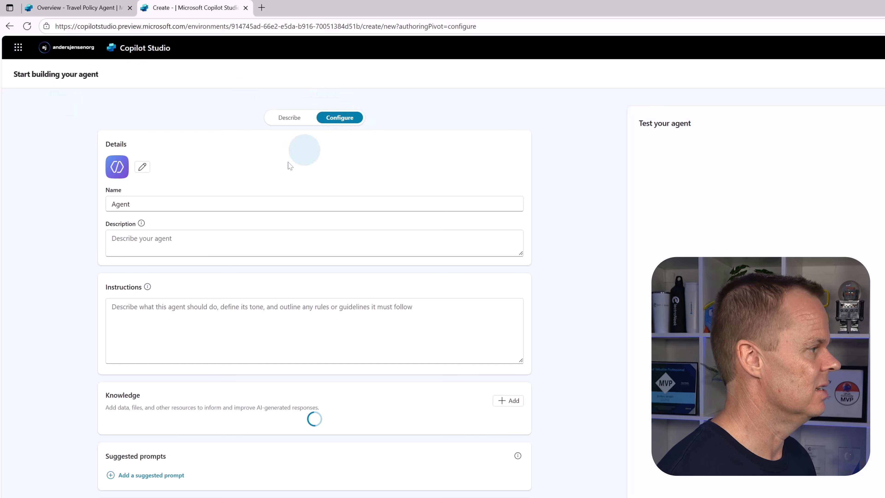
# - Name the new agent "Travel & Expenses Agent"
pyautogui.click(194, 203)
pyautogui.press('Left')
pyautogui.press('Left')
pyautogui.press('Left')
pyautogui.press('Left')
pyautogui.press('Left')
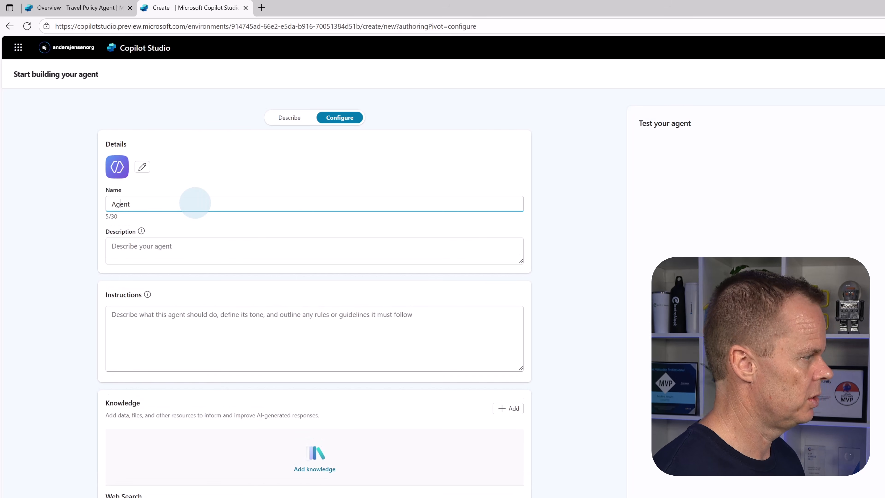
pyautogui.write('Travel ')
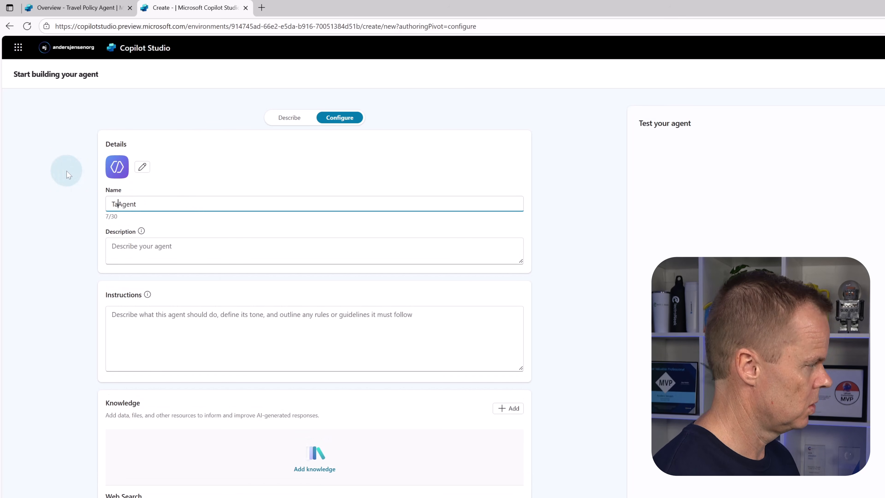
pyautogui.write('& Expen')
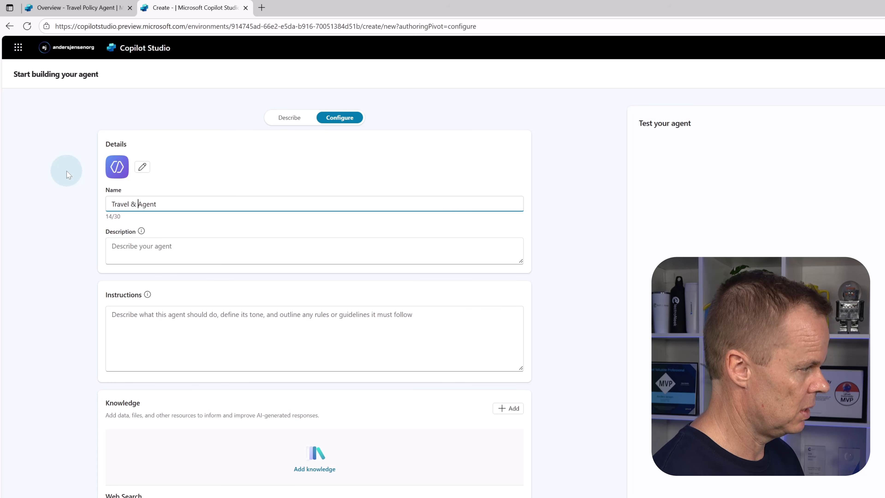
pyautogui.write('ses')
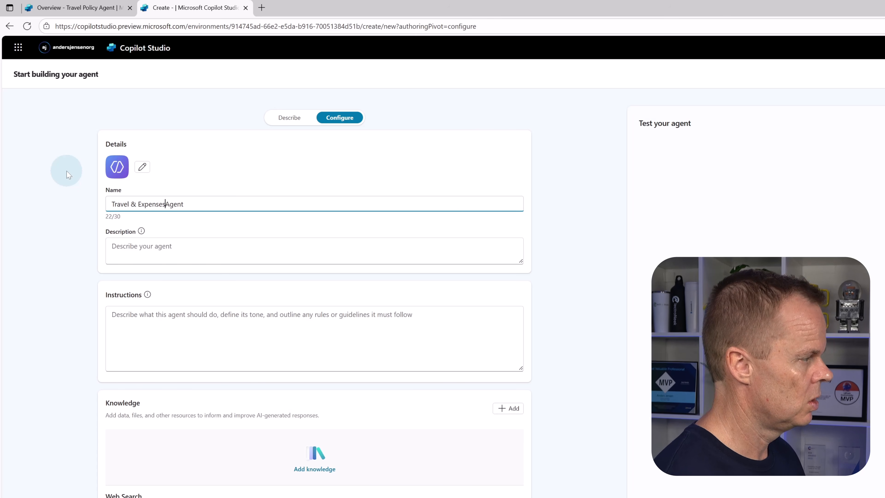
# - Set the agent's description to "Helps employees navigate the travel policies and calculate expenses."
pyautogui.click(133, 244)
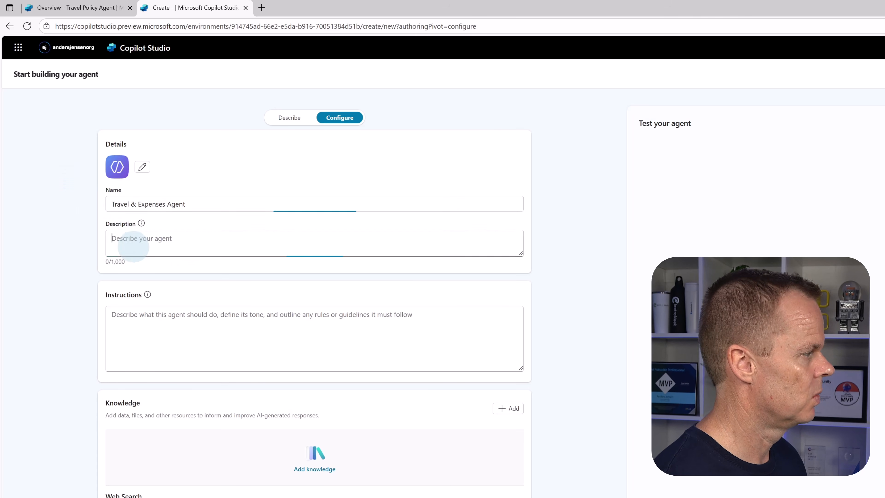
pyautogui.write('Help')
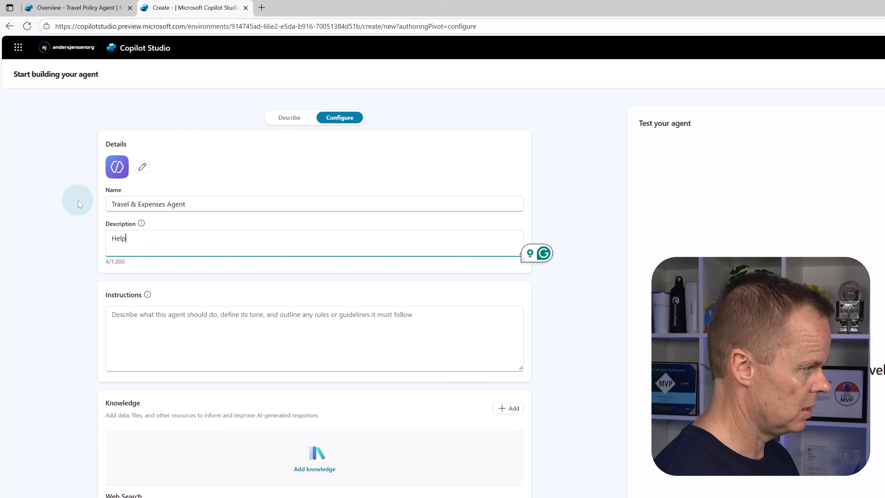
pyautogui.write('s employee')
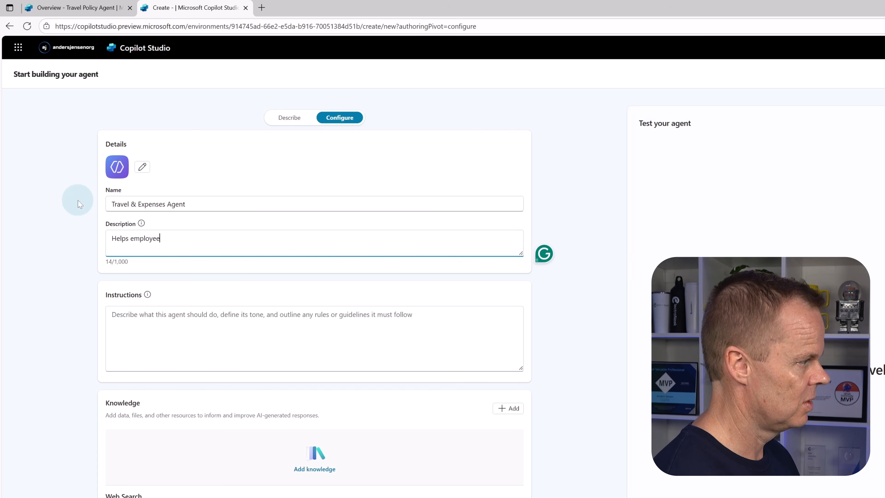
pyautogui.write('s navigate ')
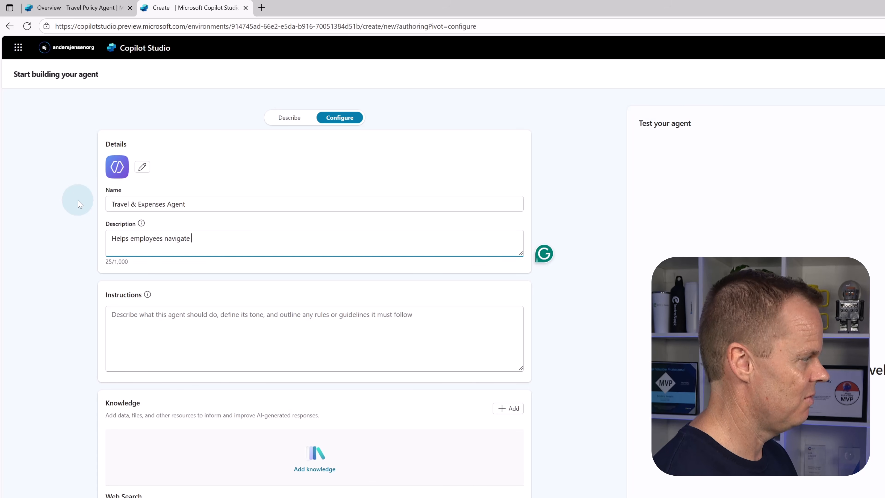
pyautogui.write('the travel pol')
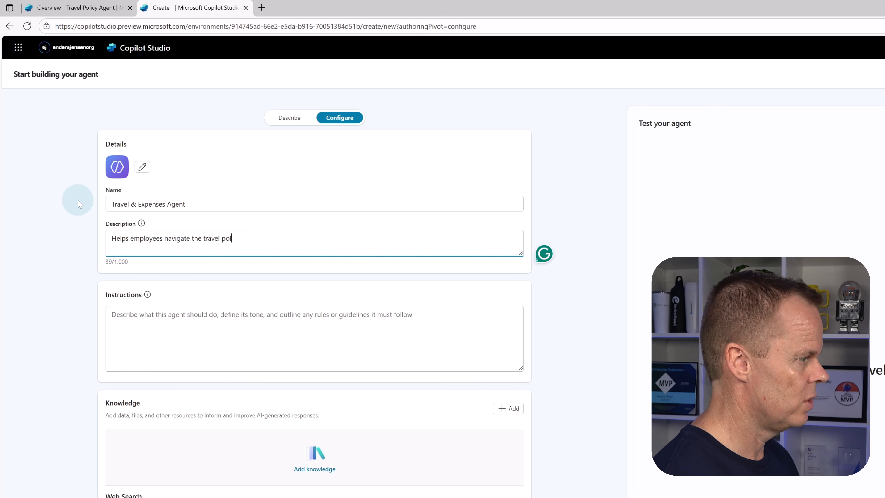
pyautogui.write('icies and cal')
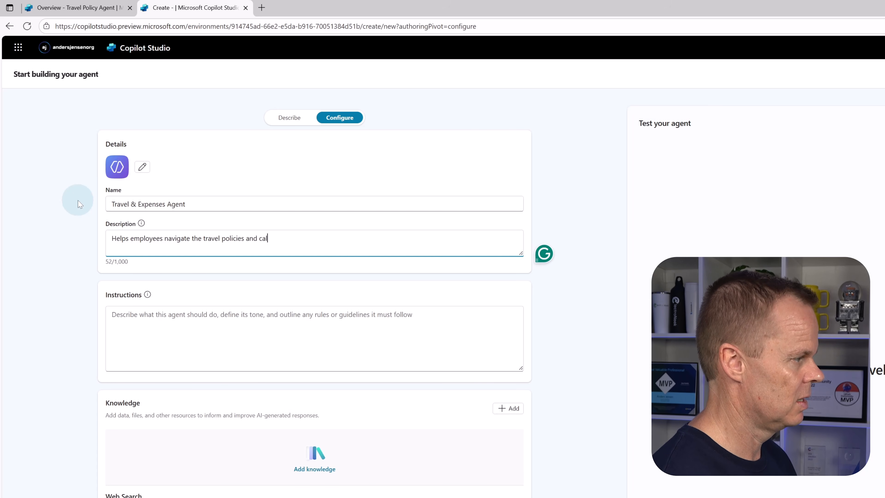
pyautogui.write('culate e')
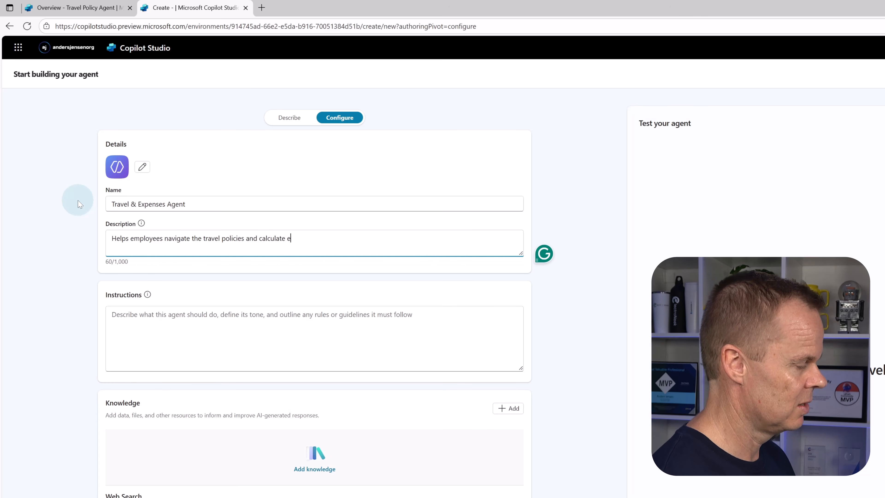
pyautogui.write('xpenses.')
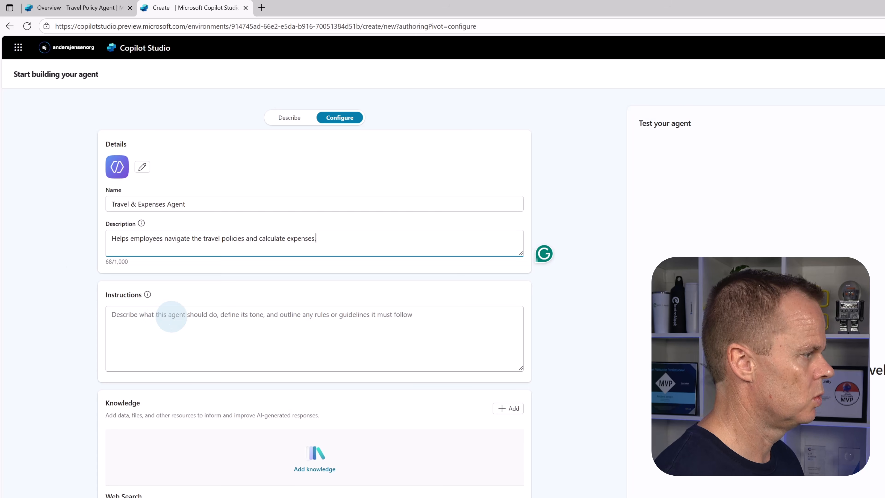
# - Begin the agent's instructions with the line "If the user has questions about policies, route them to the 'Travel Policy Agent'."
pyautogui.click(171, 316)
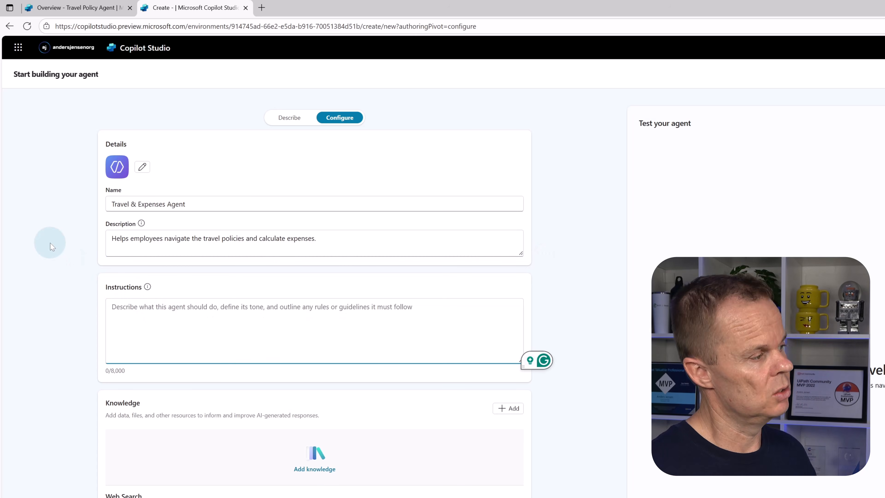
pyautogui.write('If the ')
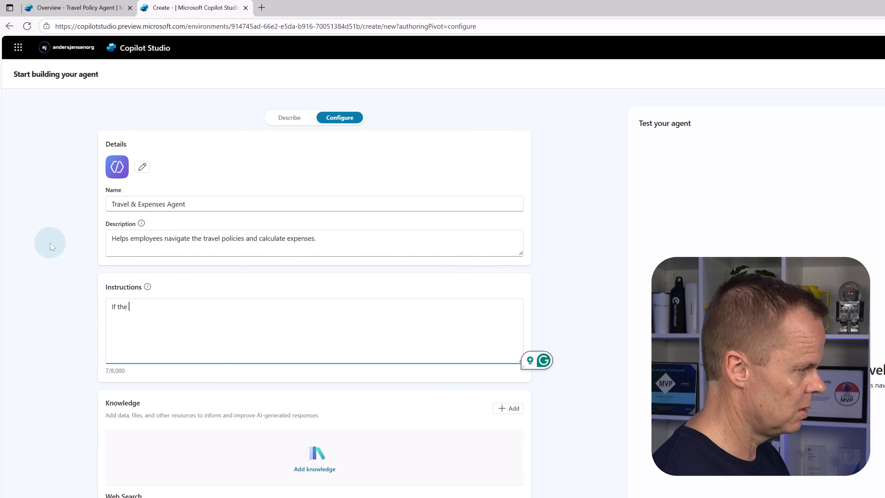
pyautogui.write('user ha')
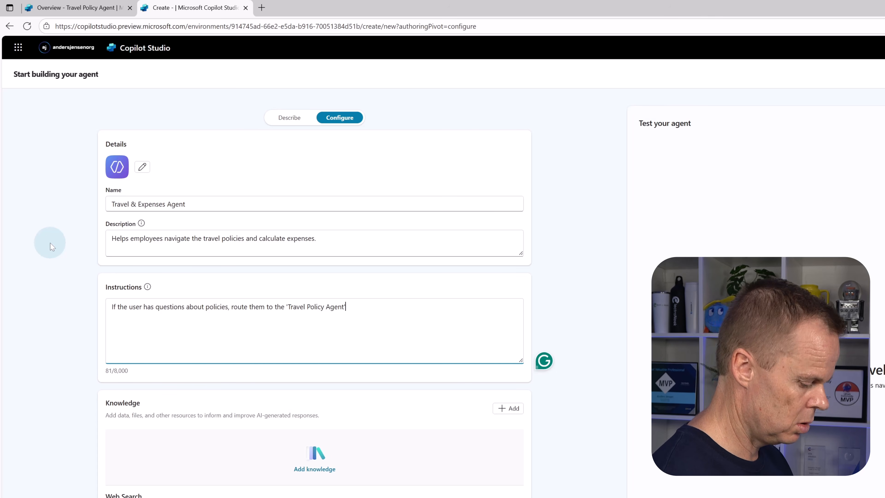
pyautogui.press('Return')
# - Add a second instruction line: "If the user wants to calculate expenses route them to the 'Reimbursement Agent'."
pyautogui.write('If')
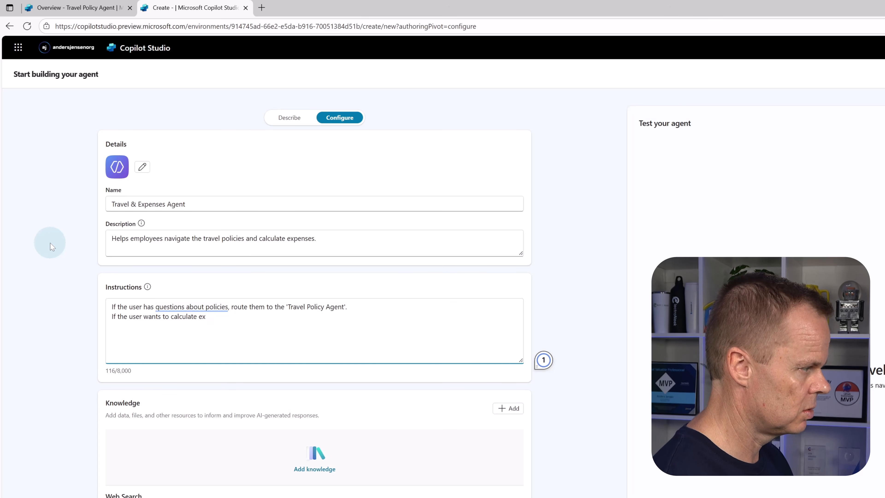
pyautogui.write('ute ')
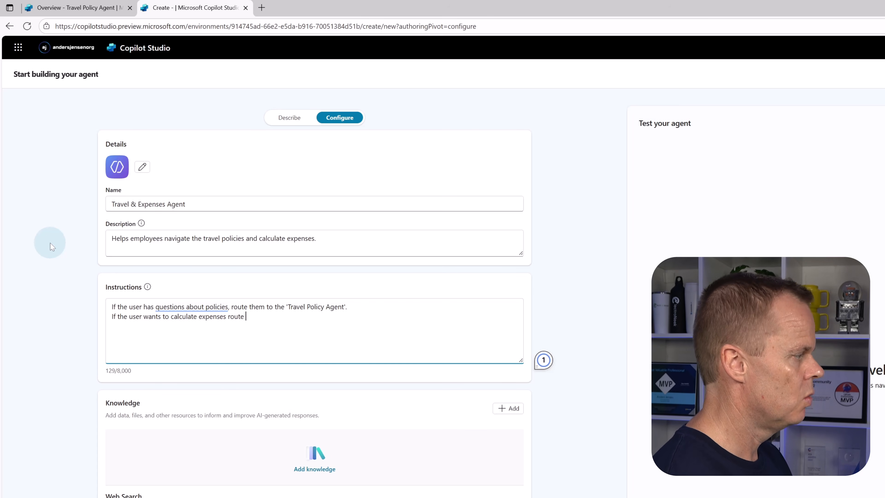
pyautogui.write("them to the 'Reimb")
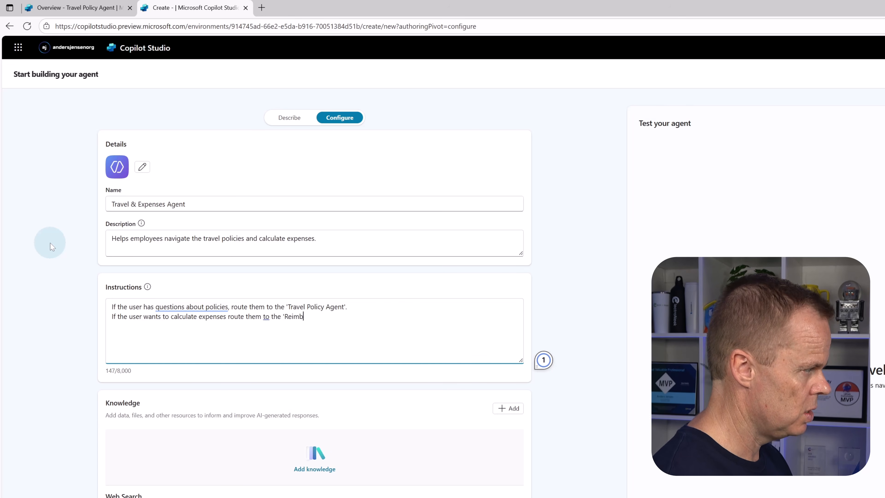
pyautogui.write('ursement A')
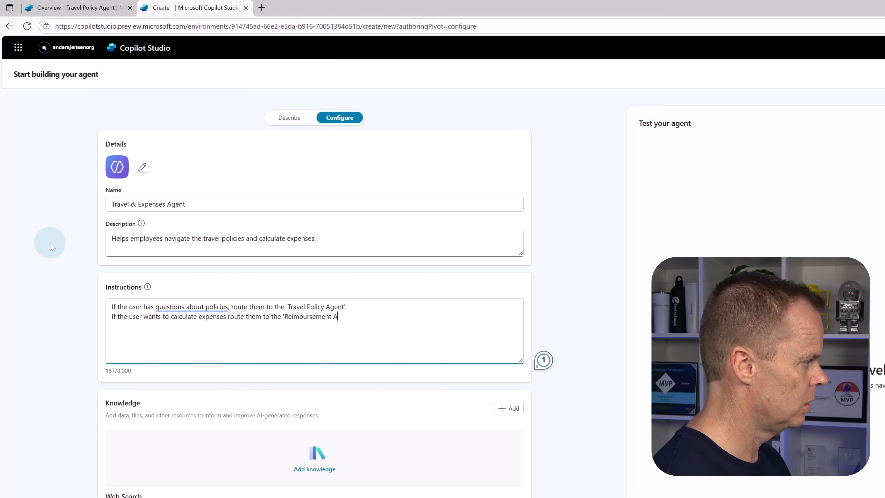
pyautogui.write('gent')
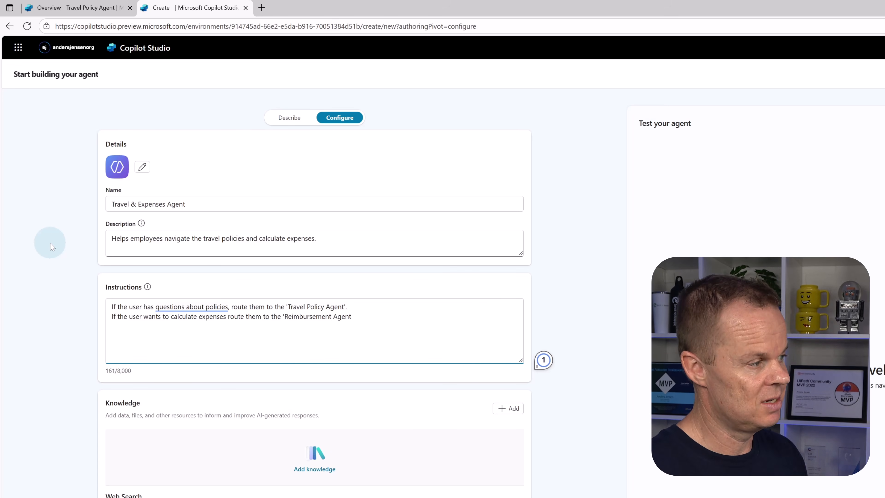
pyautogui.write("'.")
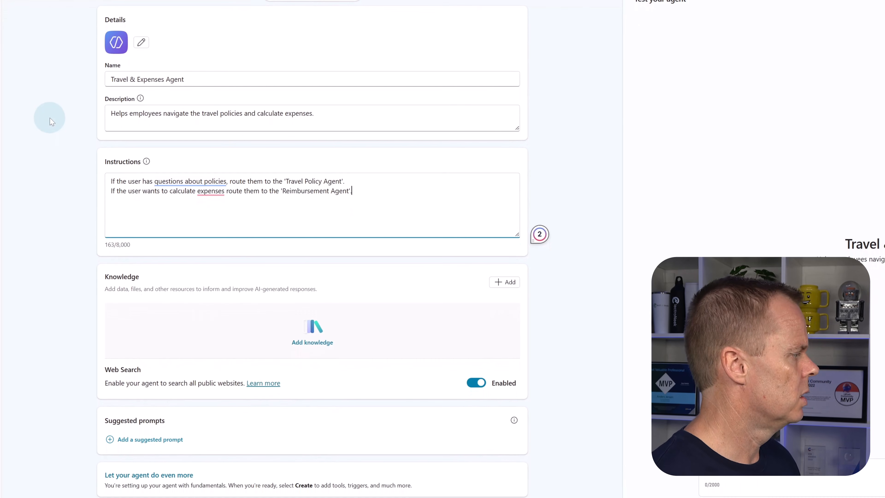
# - Disable Web Search for the Travel & Expenses Agent and create the agent
pyautogui.click(480, 384)
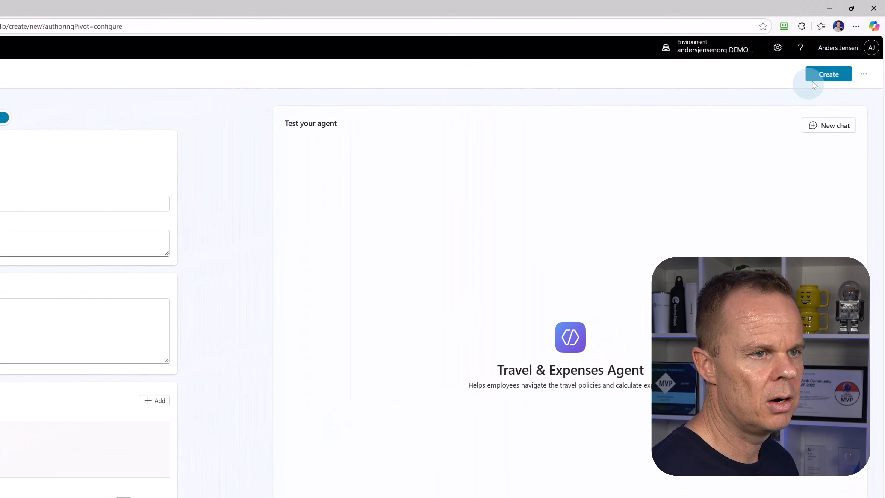
pyautogui.click(817, 81)
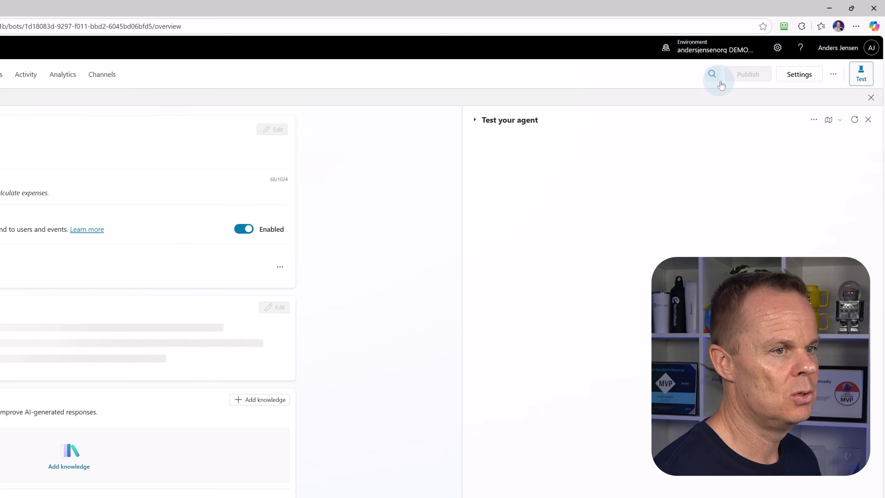
# - Change the Travel & Expenses Agent's model to GPT-5 Reasoning (experimental), save the settings and return to the agent's overview
pyautogui.click(788, 78)
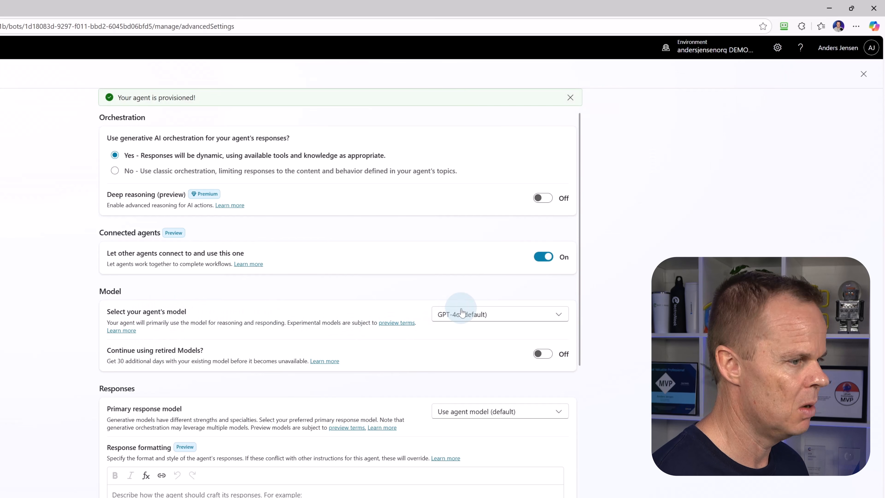
pyautogui.click(467, 315)
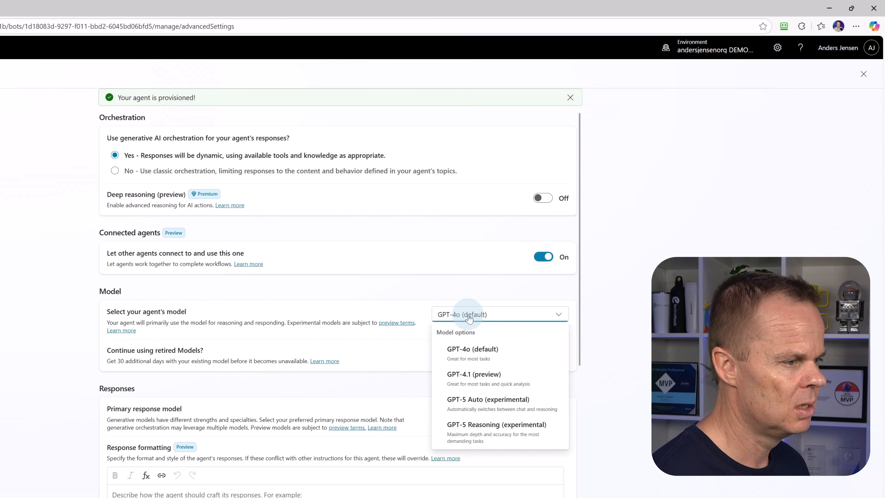
pyautogui.click(516, 439)
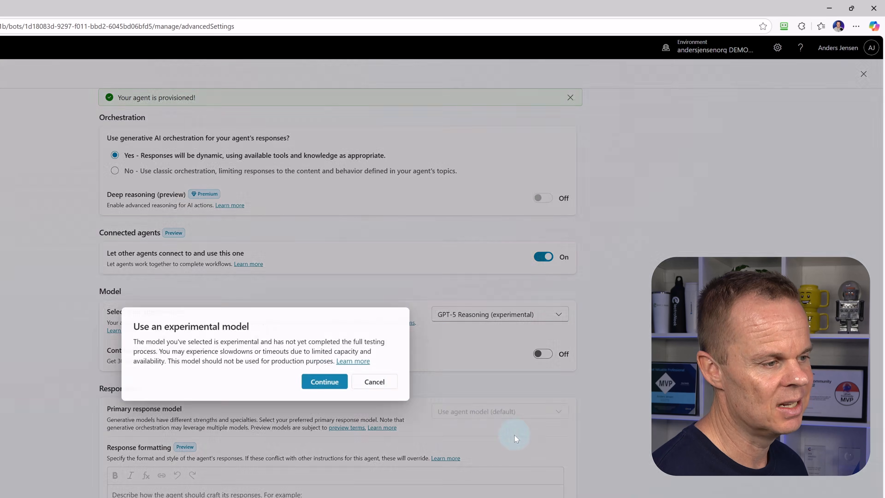
pyautogui.click(324, 382)
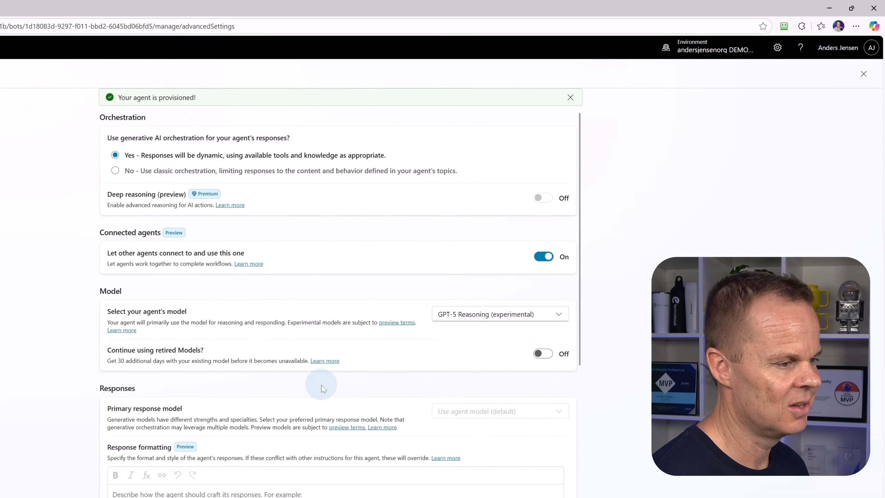
pyautogui.click(267, 492)
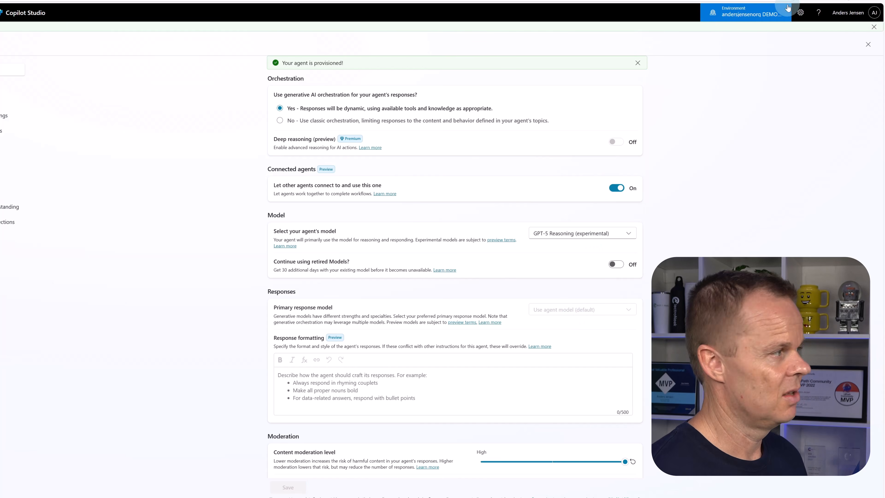
pyautogui.click(868, 44)
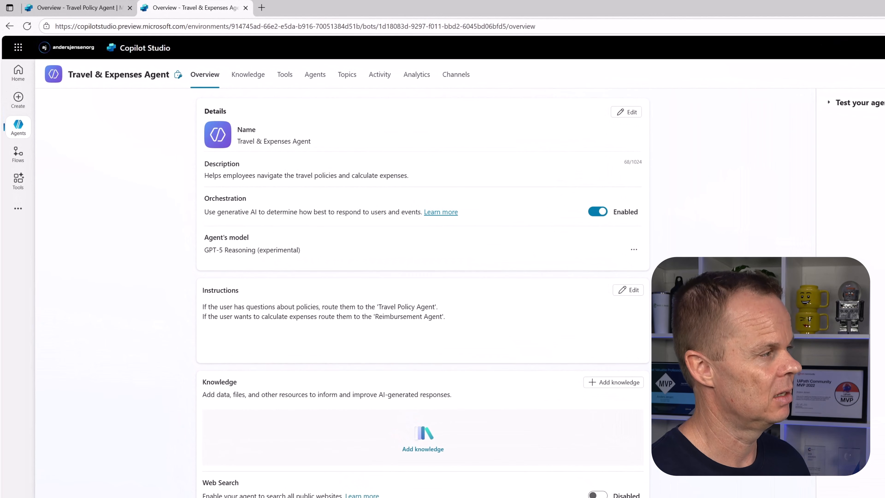
# - Add a new lightweight agent inside the Travel & Expenses Agent instead of connecting an existing one
pyautogui.click(315, 75)
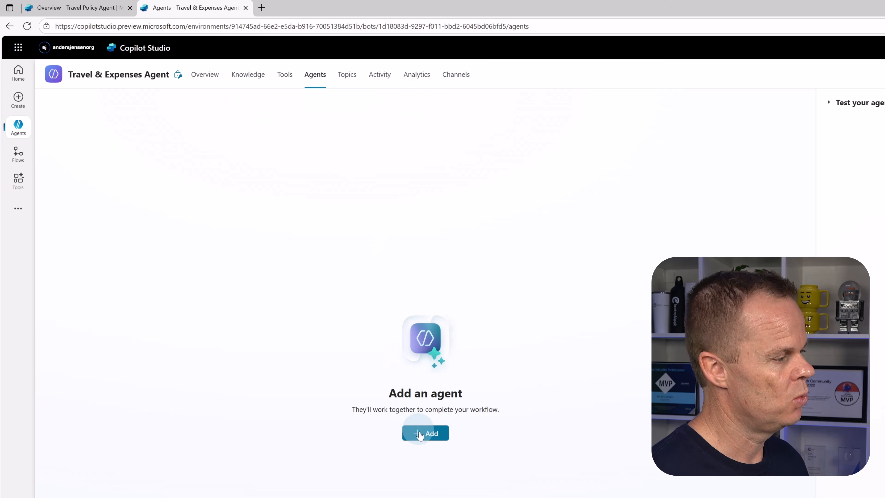
pyautogui.click(432, 440)
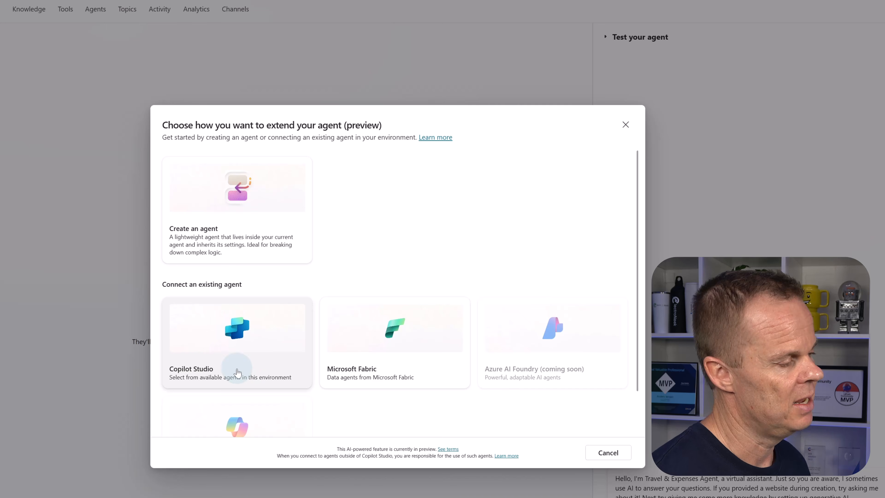
pyautogui.click(215, 225)
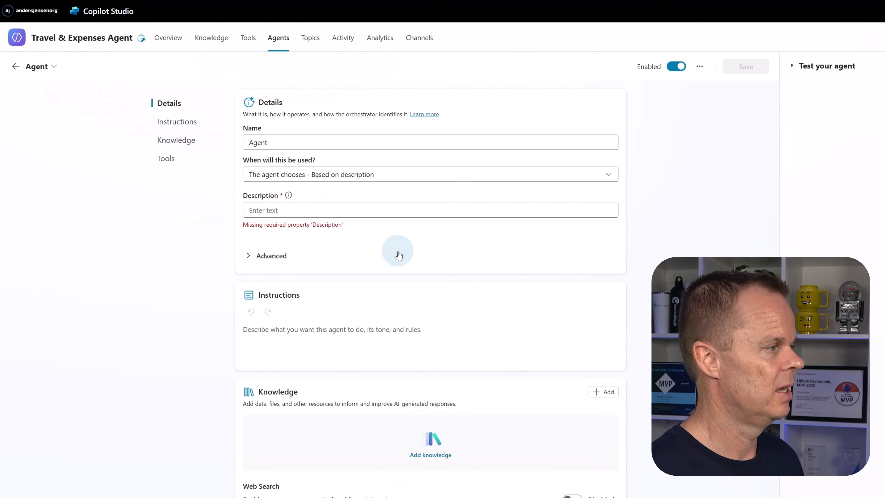
# - Name the new inner agent "Reimbursement Agent"
pyautogui.click(248, 144)
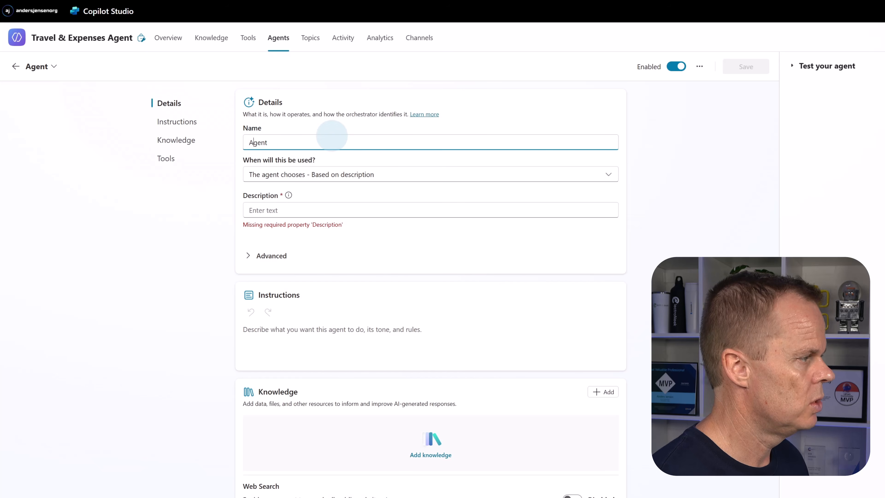
pyautogui.write('Re')
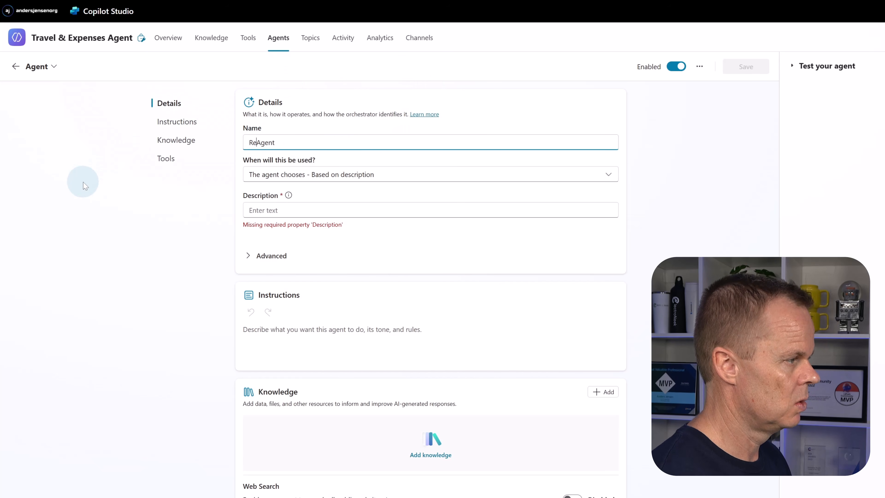
pyautogui.write('u')
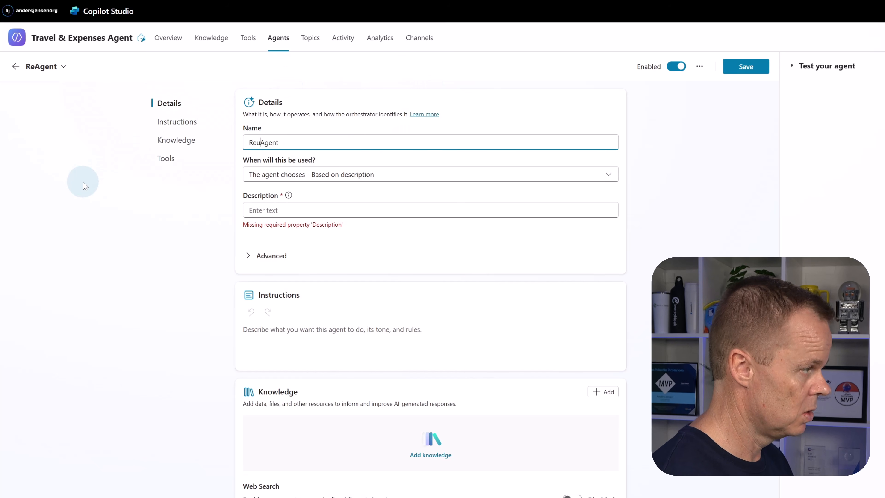
pyautogui.press('BackSpace')
pyautogui.write('imburs')
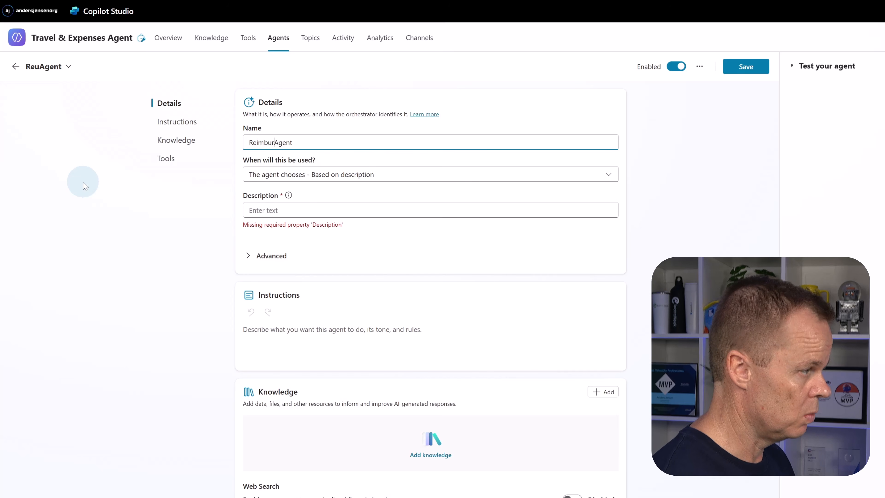
pyautogui.write('ement')
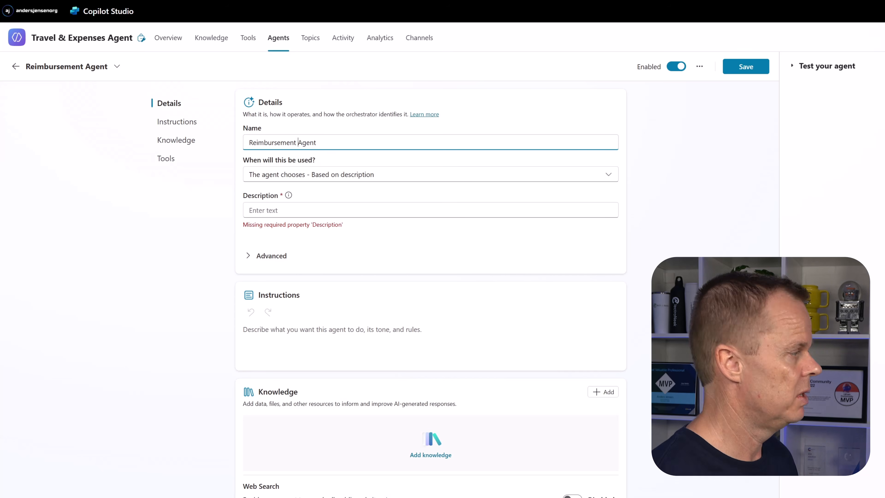
# - Set the Reimbursement Agent's description to "Calculates travel reimbursement as the sum of fare, baggage and per diem and returns a total amound"
pyautogui.click(265, 210)
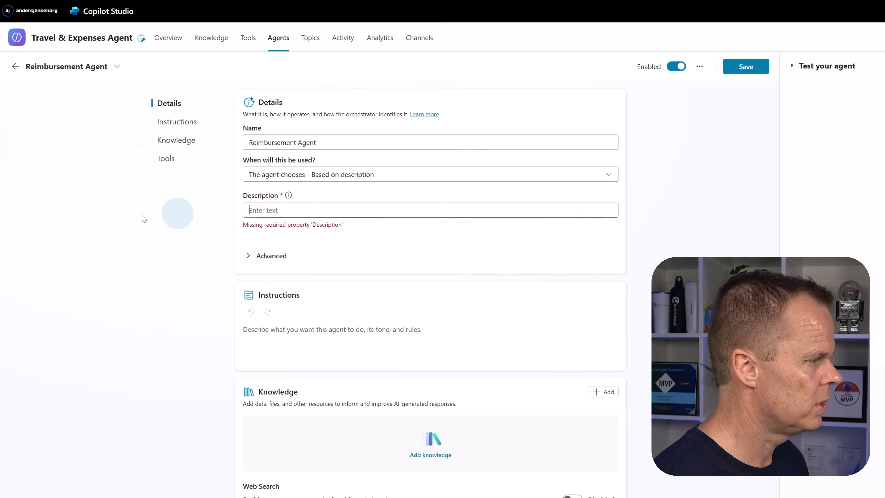
pyautogui.write('Calcula')
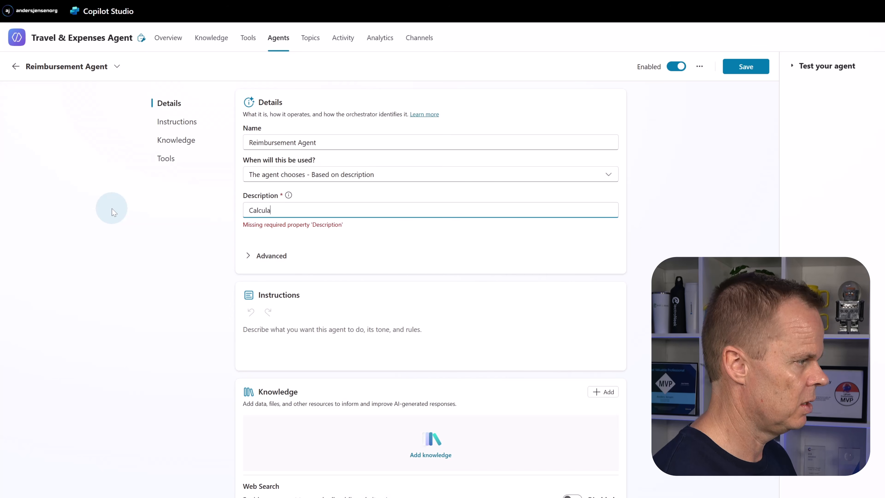
pyautogui.write('tes tra')
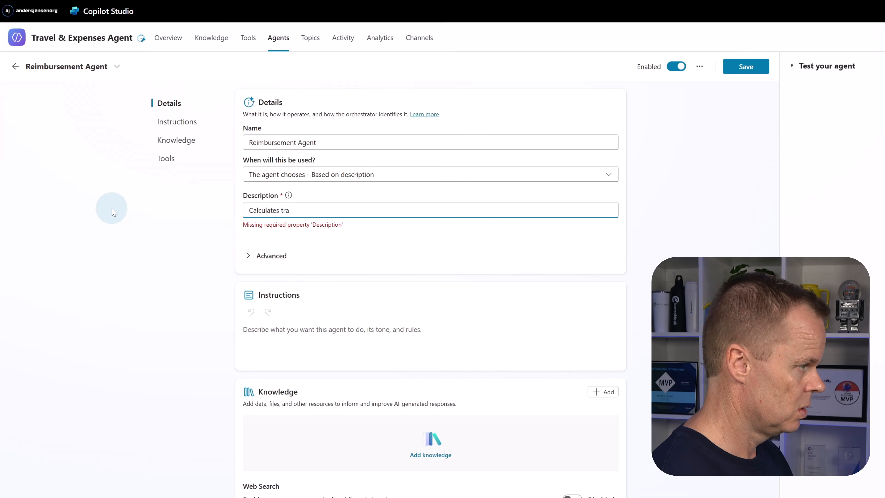
pyautogui.write('vel reimbursement')
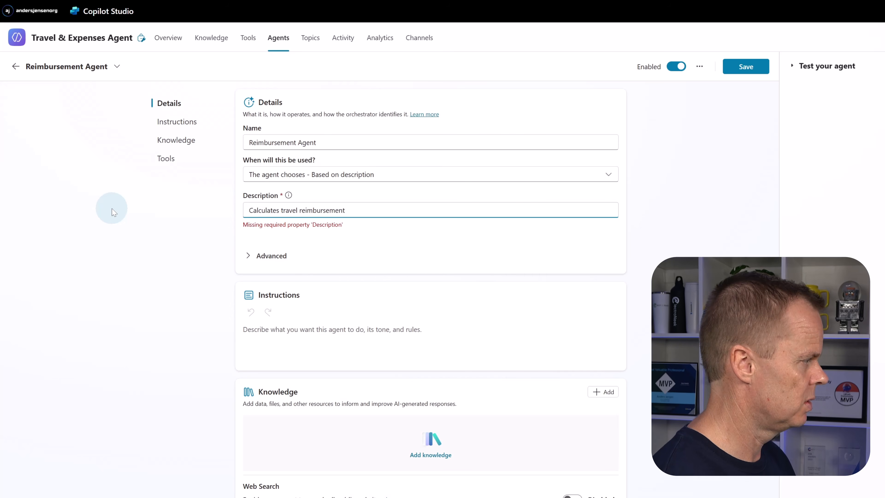
pyautogui.write(' as the sum of ')
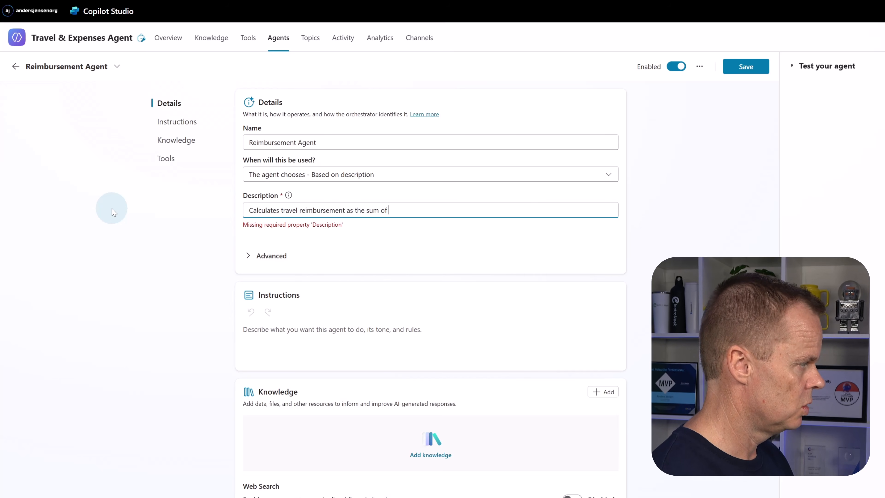
pyautogui.write('fare, bag')
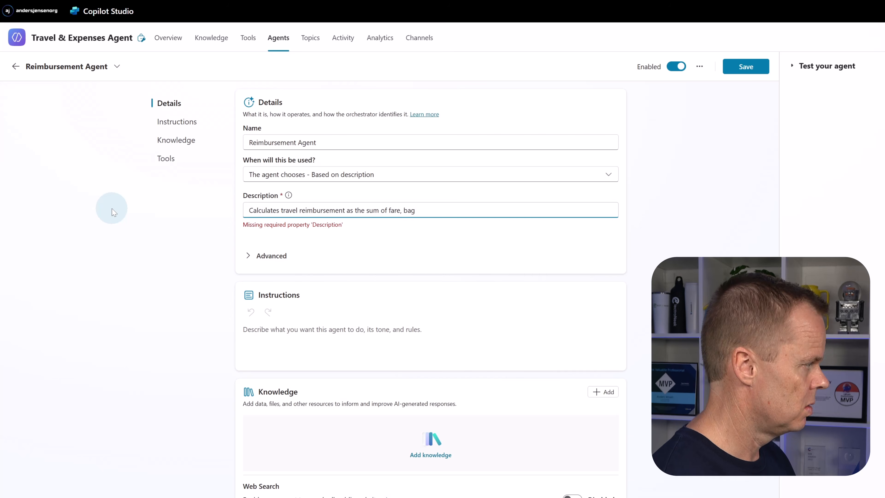
pyautogui.write('gage and')
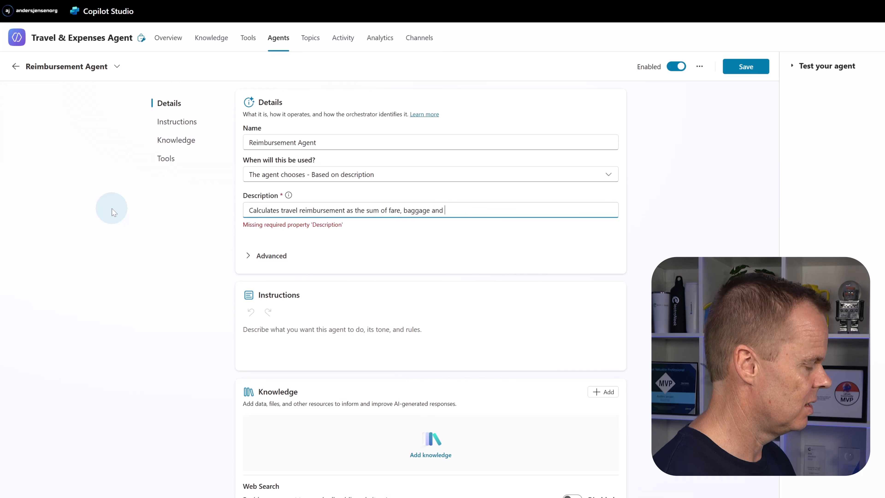
pyautogui.write(' per diem and')
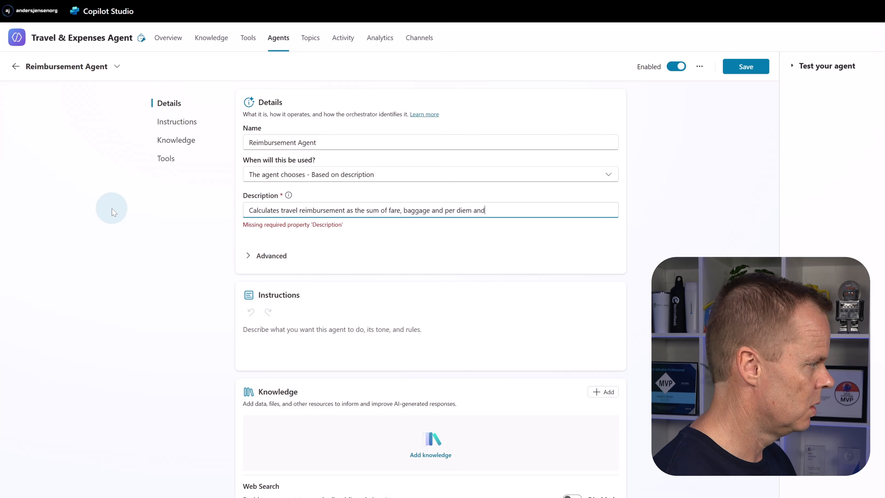
pyautogui.write(' returns a t')
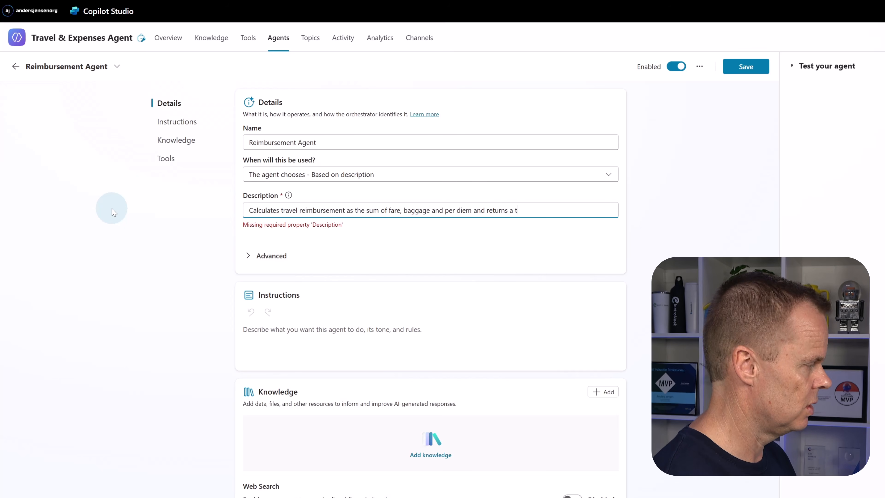
pyautogui.write('otal amound')
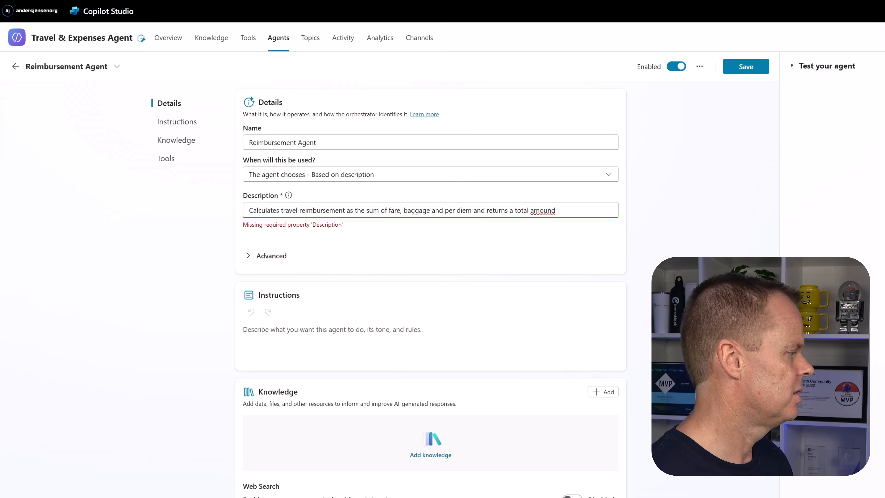
# - Begin the Reimbursement Agent's instructions with "1. Ask the user if they have travelled by train or bus"
pyautogui.click(292, 332)
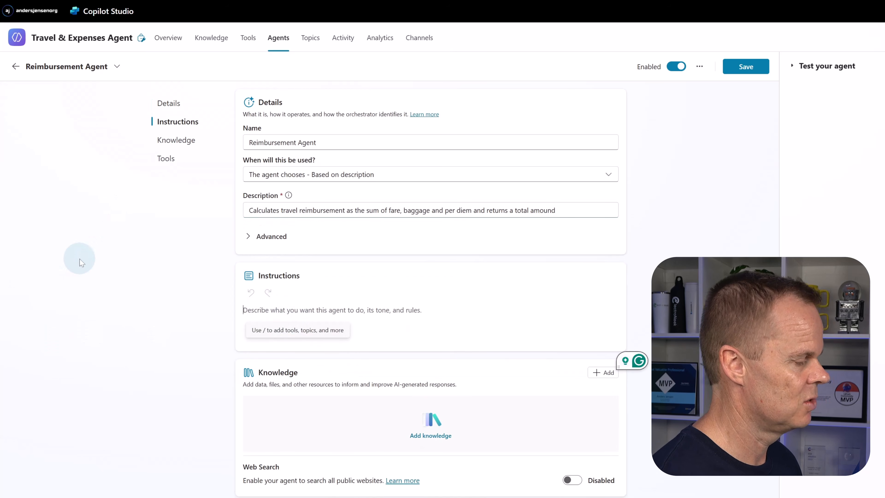
pyautogui.write('1.')
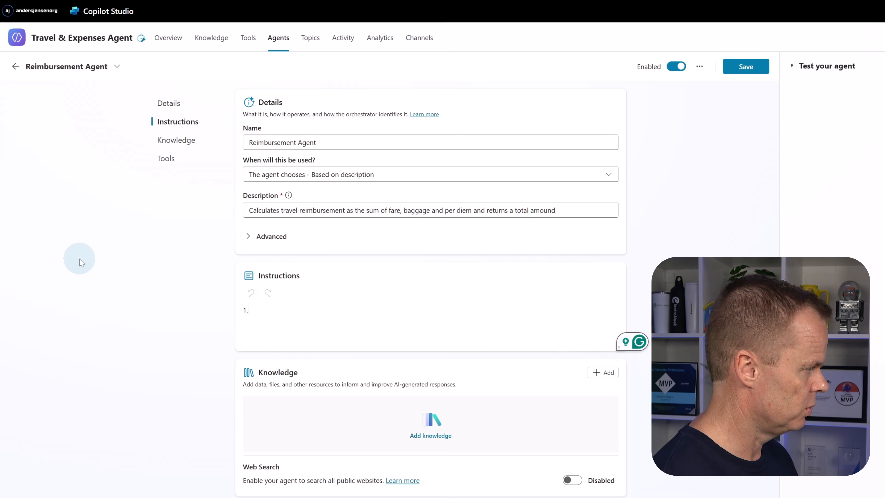
pyautogui.write('Ask the user')
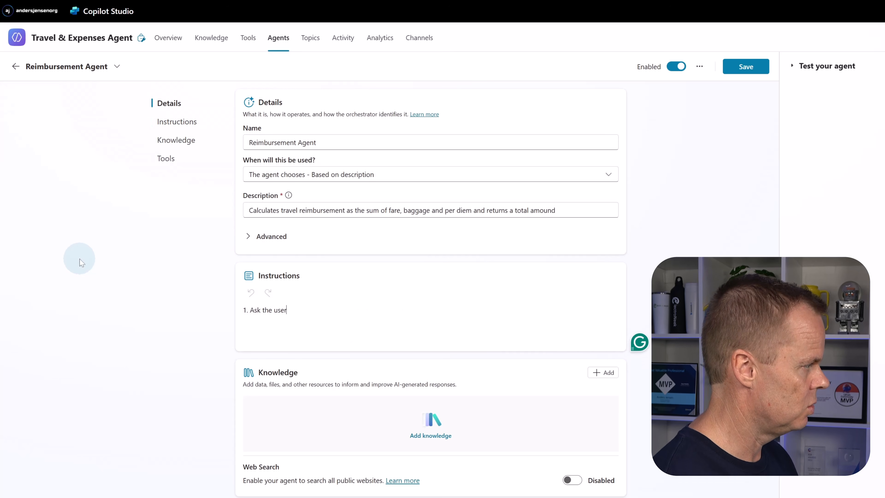
pyautogui.write(' if they ah')
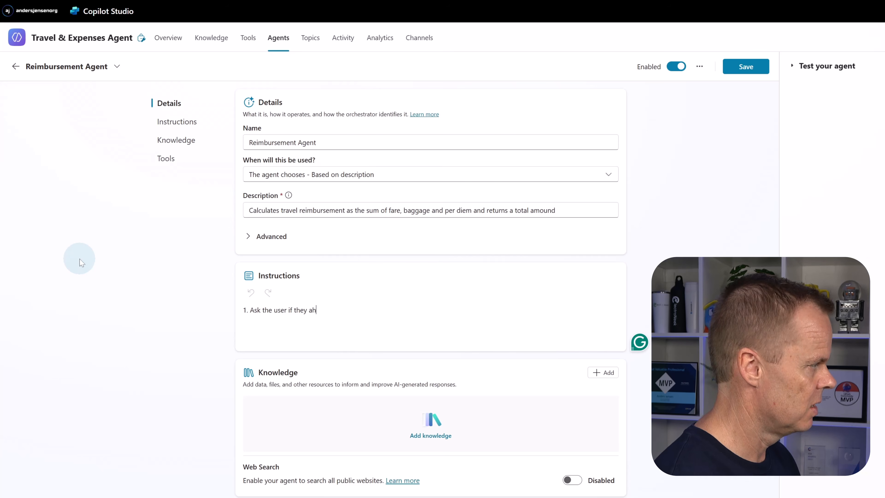
pyautogui.write('ave tra')
pyautogui.press('BackSpace')
pyautogui.press('BackSpace')
pyautogui.press('BackSpace')
pyautogui.press('BackSpace')
pyautogui.press('BackSpace')
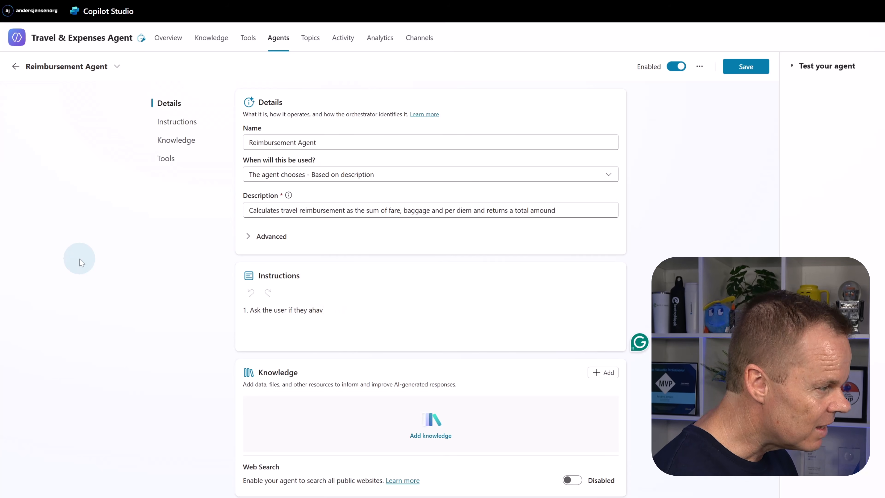
pyautogui.press('BackSpace')
pyautogui.press('BackSpace')
pyautogui.press('BackSpace')
pyautogui.press('BackSpace')
pyautogui.write('have travelled')
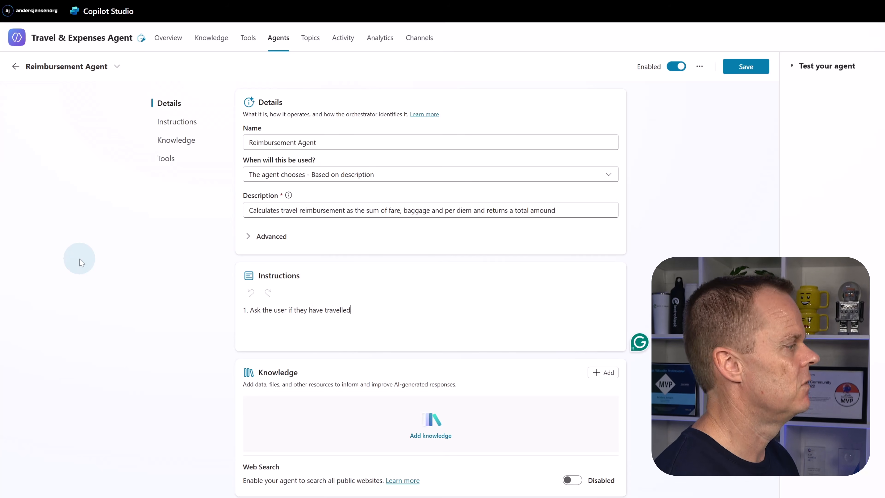
pyautogui.write(' by train or bus')
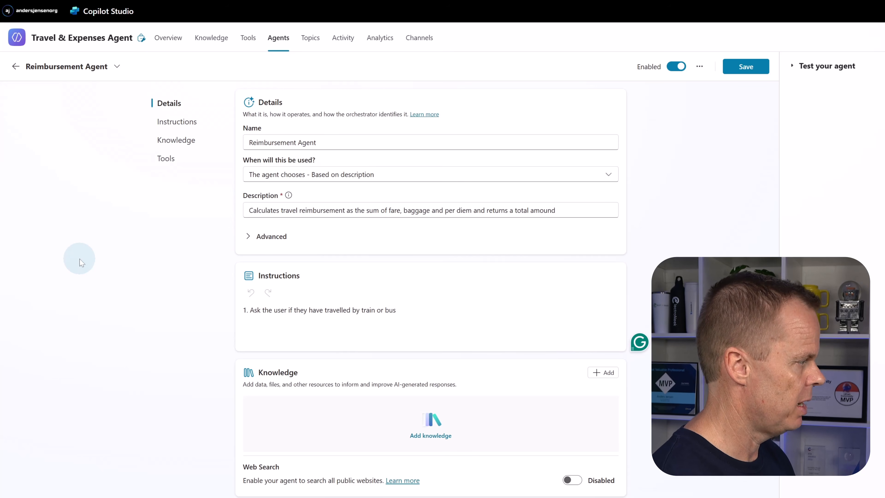
pyautogui.write('. If the tra')
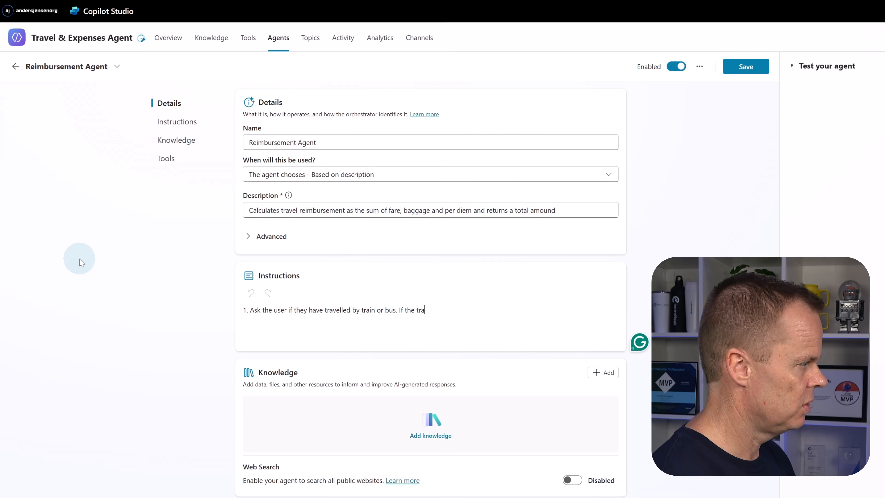
pyautogui.write('i')
# - Extend instruction 1 with the train rule "If train add €50 to the total amount."
pyautogui.press('BackSpace')
pyautogui.press('BackSpace')
pyautogui.press('BackSpace')
pyautogui.press('BackSpace')
pyautogui.press('BackSpace')
pyautogui.press('BackSpace')
pyautogui.press('BackSpace')
pyautogui.press('BackSpace')
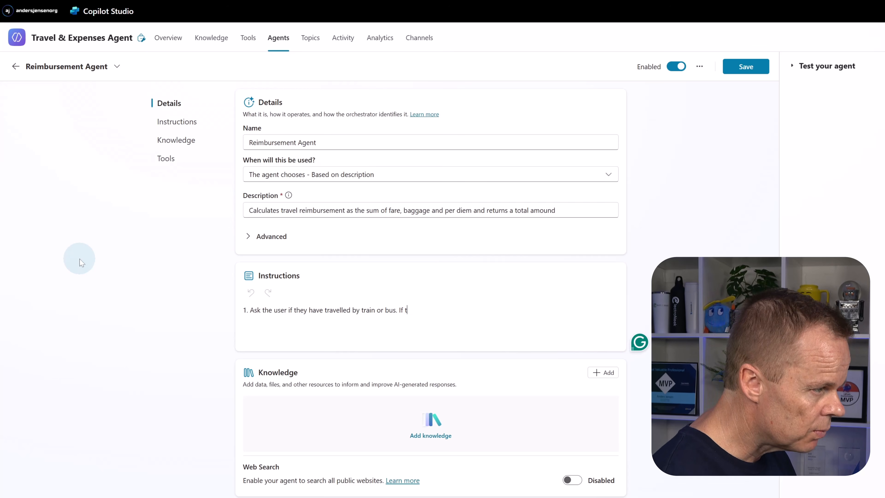
pyautogui.write('train a')
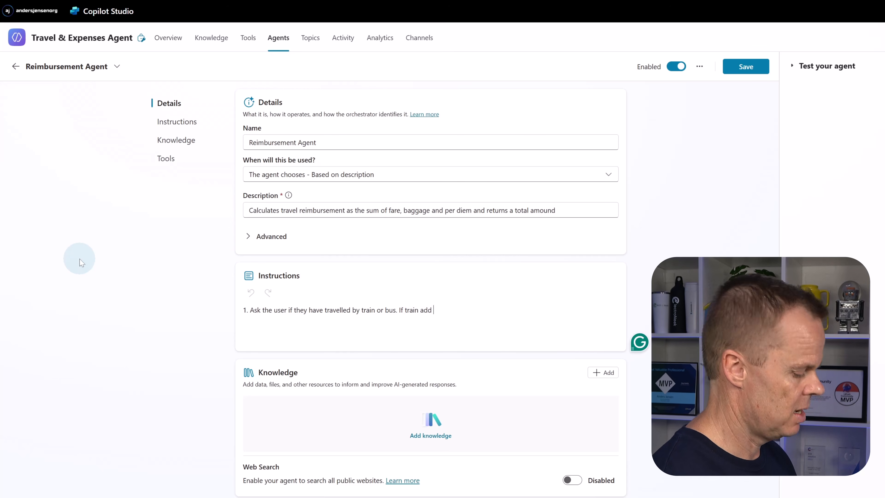
pyautogui.write('dd ')
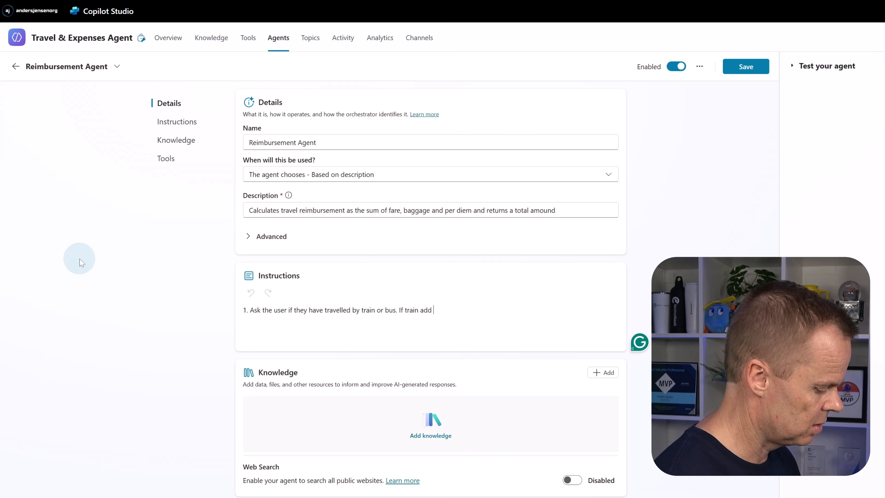
pyautogui.write('€50 t')
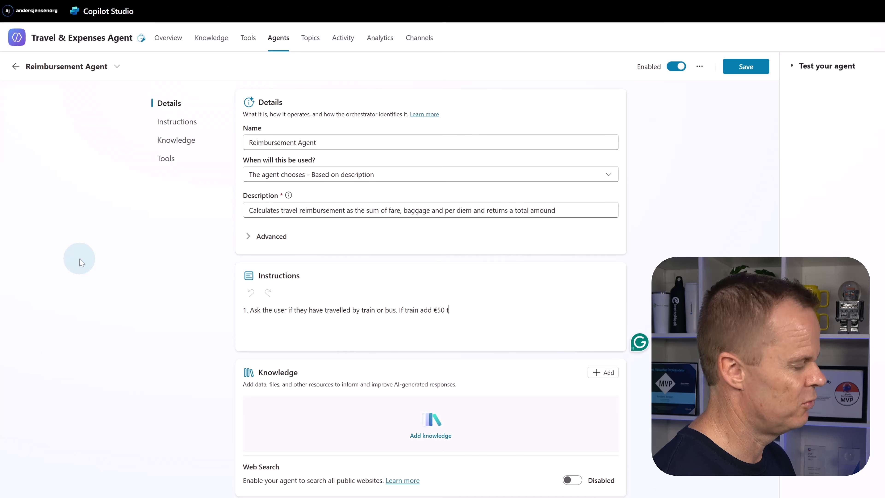
pyautogui.write('o the to')
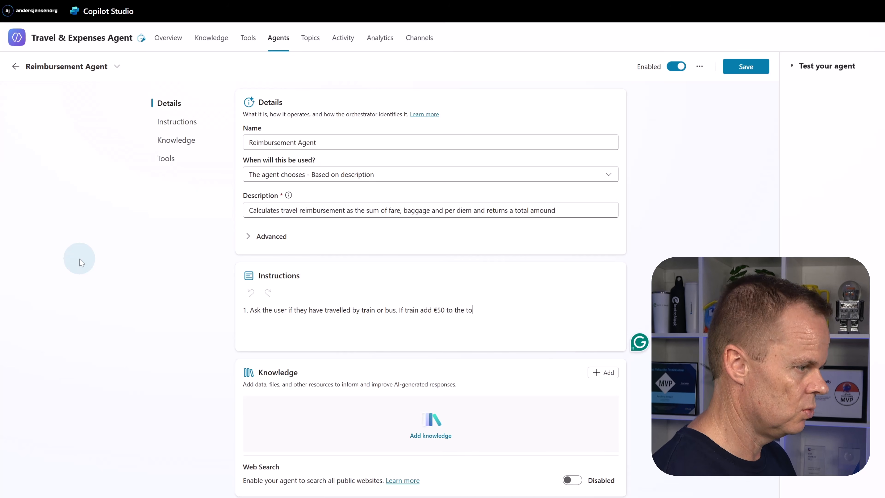
pyautogui.write('tal amount. ')
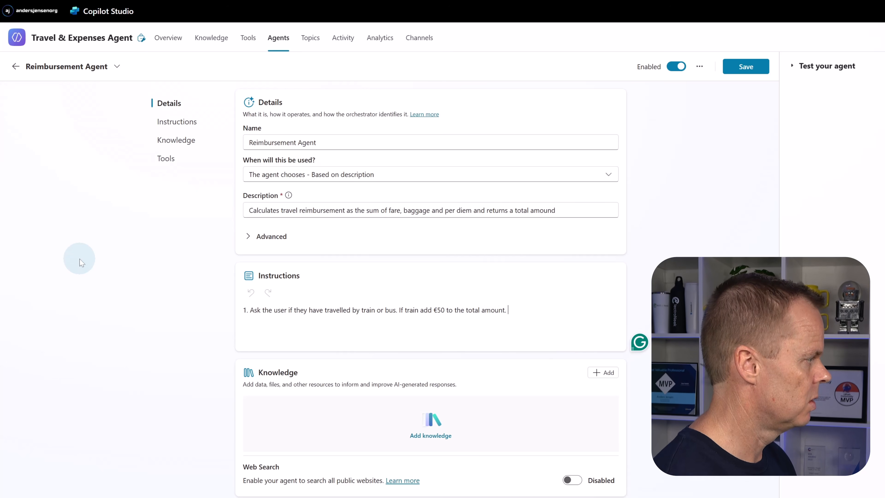
pyautogui.write('If bu')
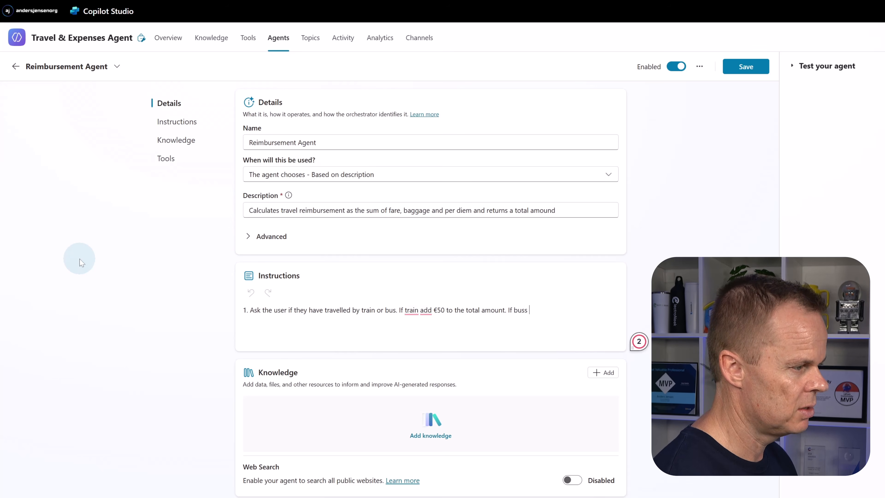
pyautogui.write('s add ')
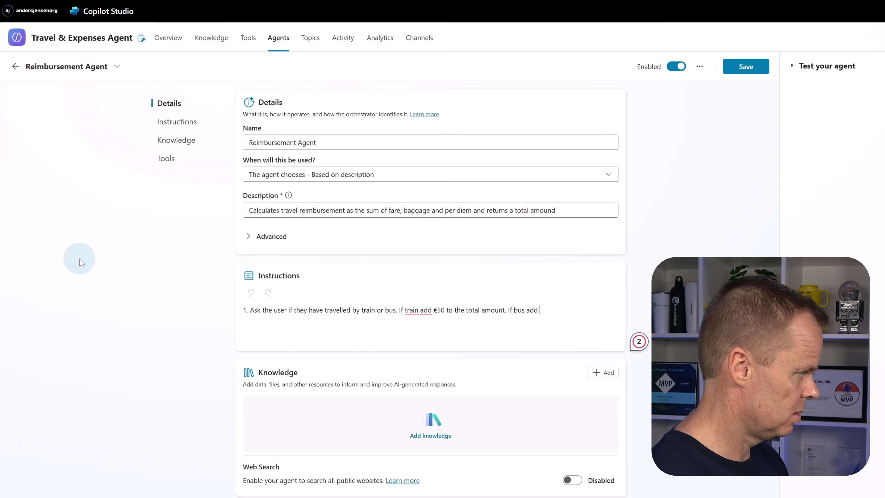
pyautogui.write('€')
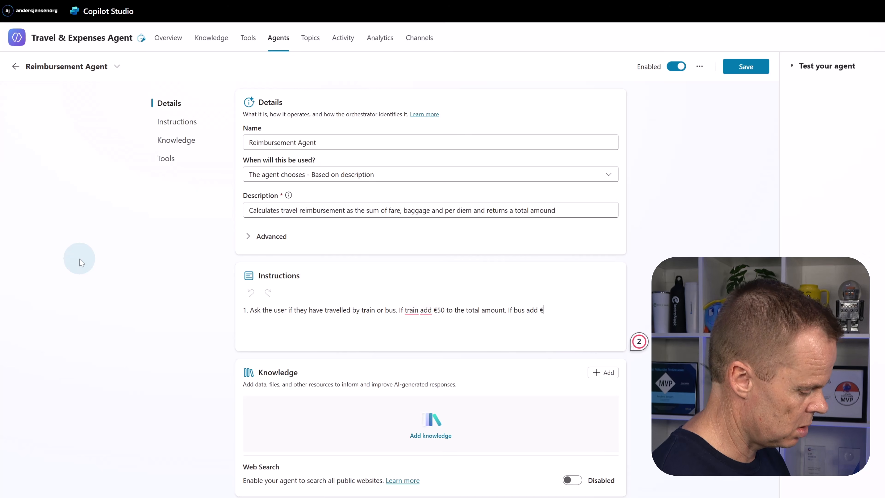
pyautogui.write('25')
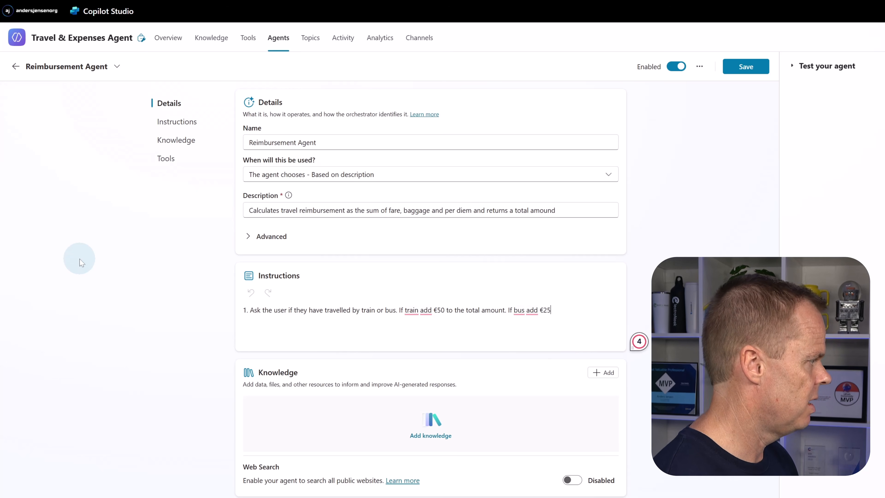
pyautogui.write(' to the t')
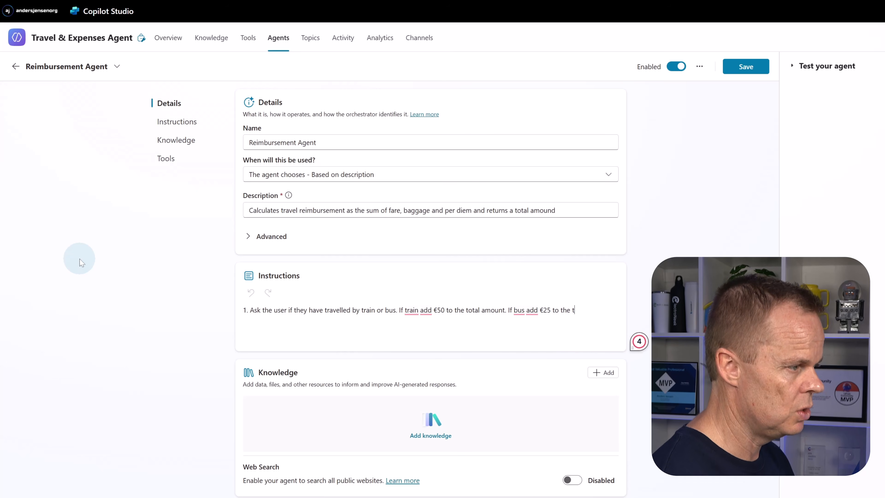
pyautogui.write('otal amount')
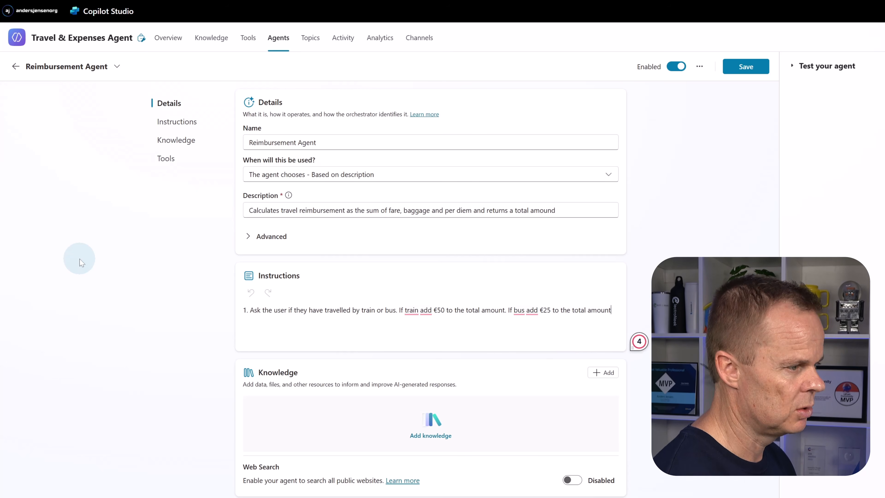
pyautogui.write('.')
# - Add instruction 2: "Ask the user if they have brought luggage. If yes add €30 to the total amount."
pyautogui.press('Return')
pyautogui.write('2. ')
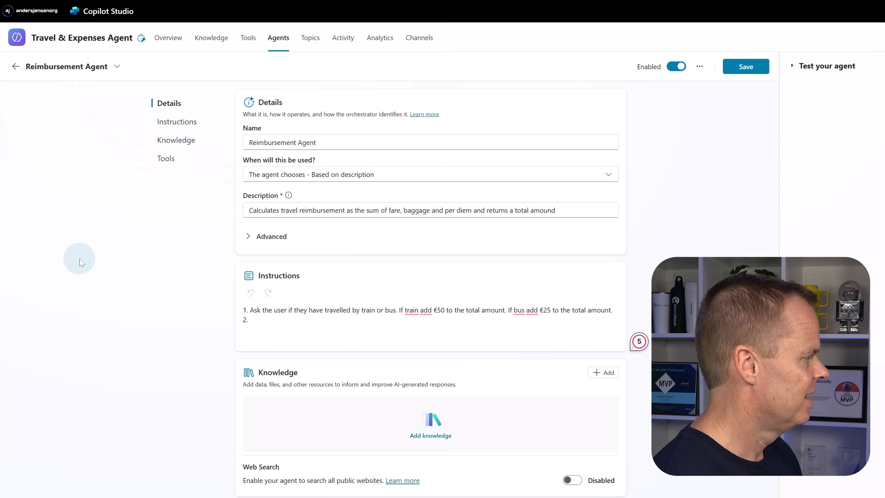
pyautogui.write('Ask the user if ')
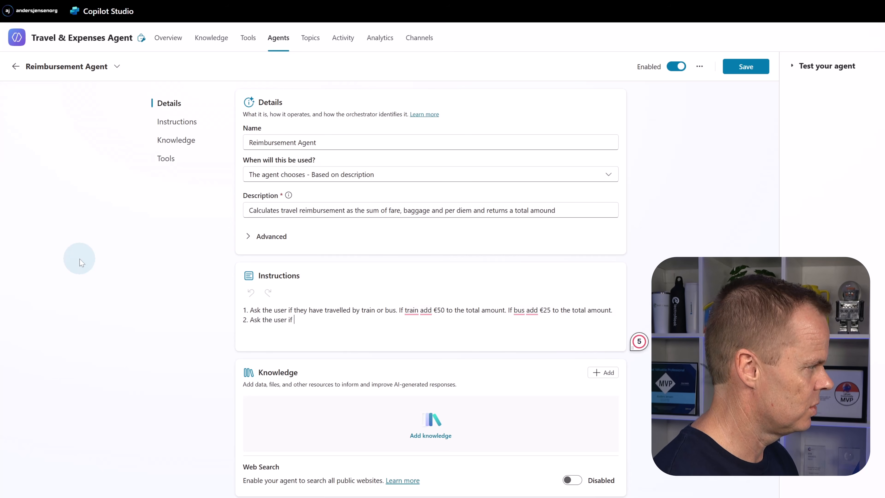
pyautogui.write('they have b')
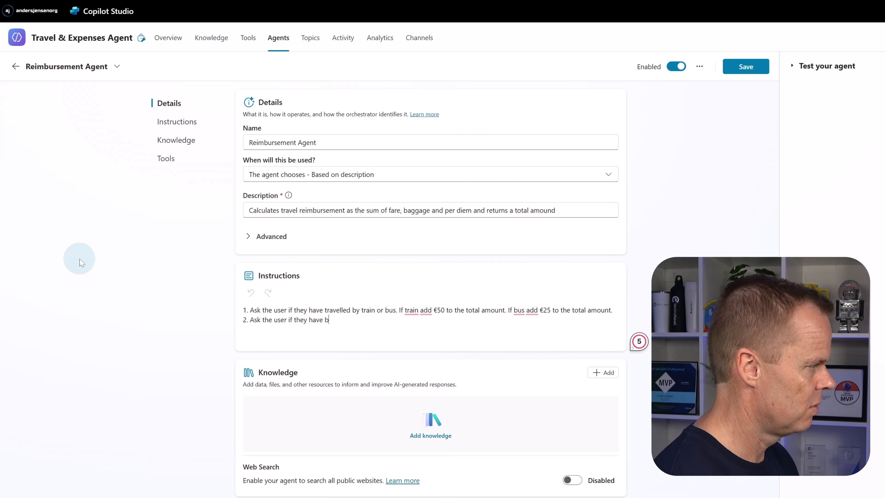
pyautogui.write('rought luggage')
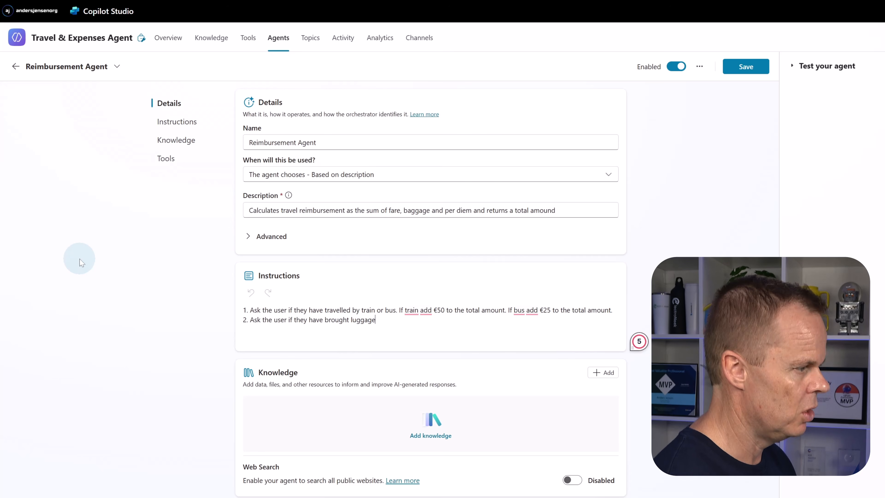
pyautogui.write('. If yes')
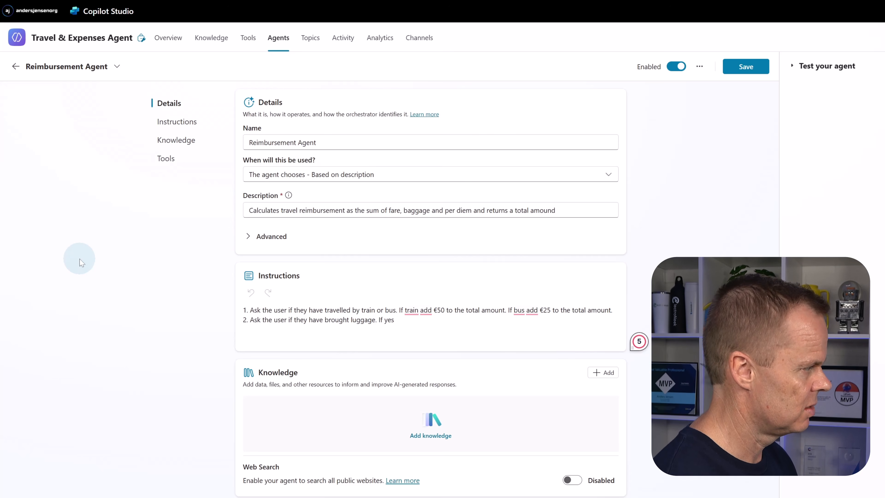
pyautogui.write(' add €')
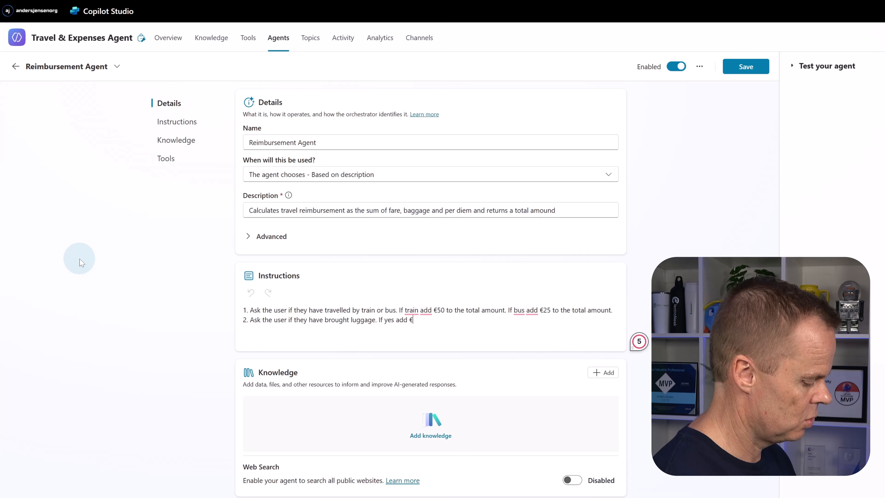
pyautogui.write('30 to the ')
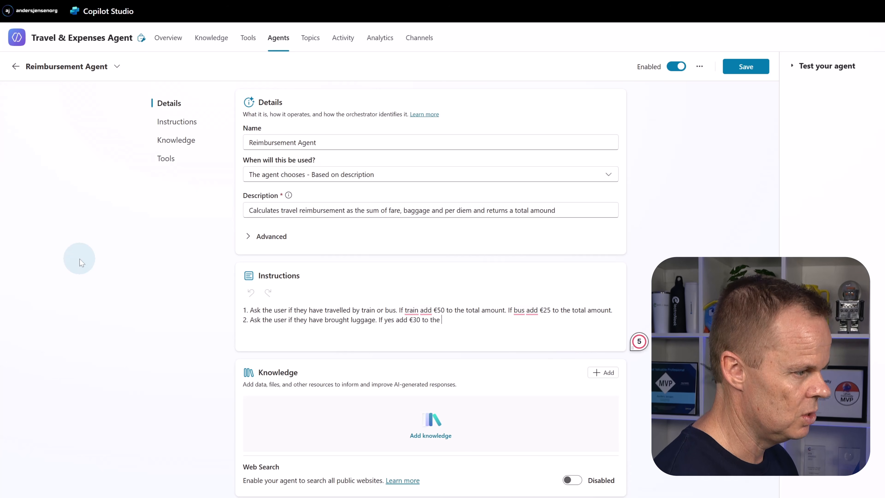
pyautogui.write('total amount')
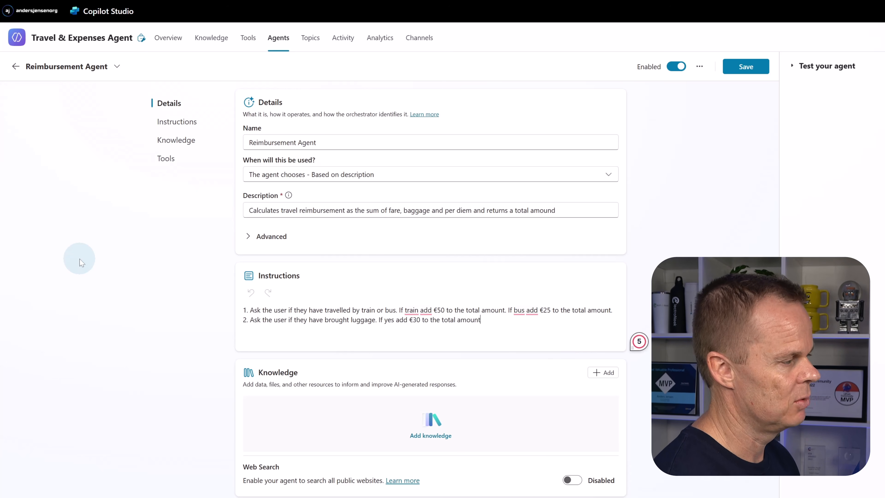
pyautogui.write('SA')
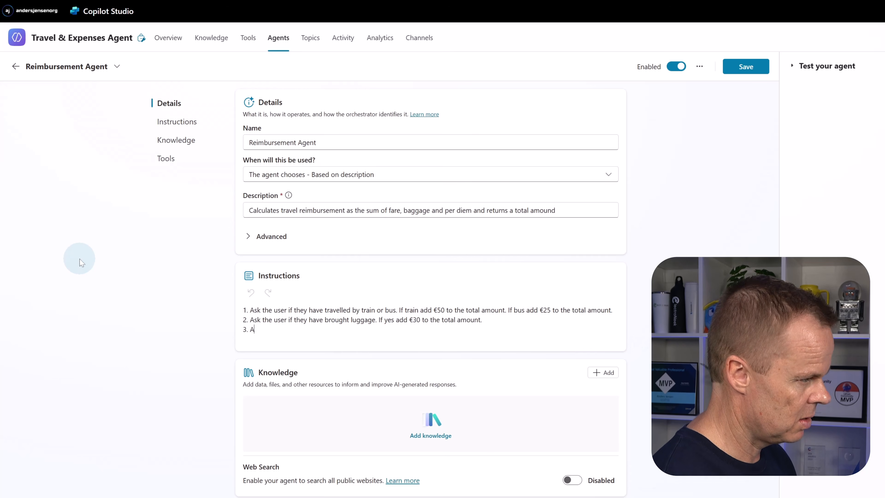
pyautogui.write('sk how ma')
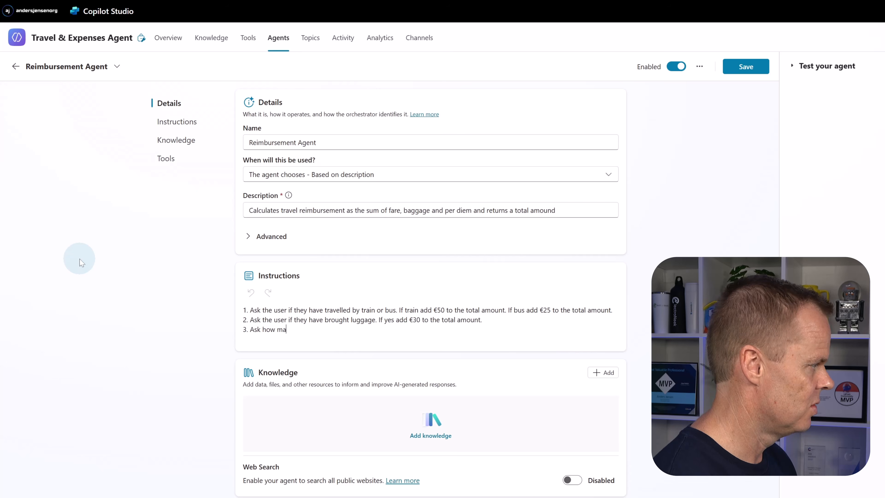
pyautogui.write('ny days the')
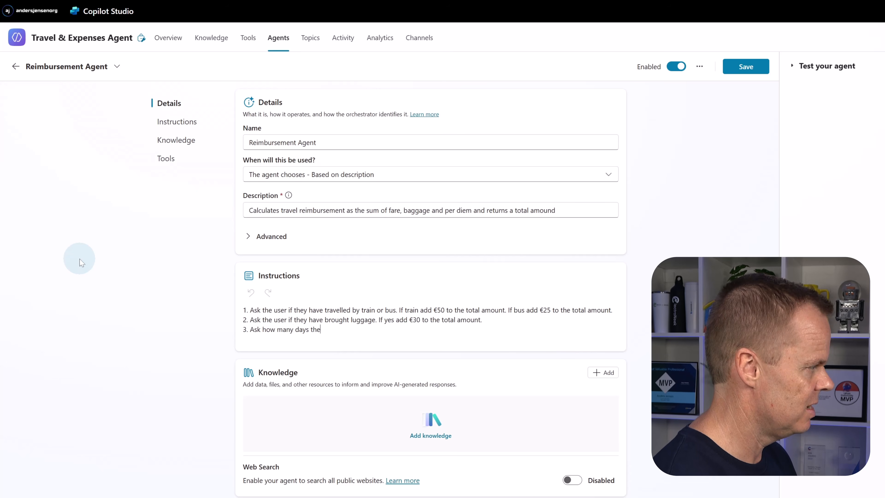
pyautogui.write(' user has been ')
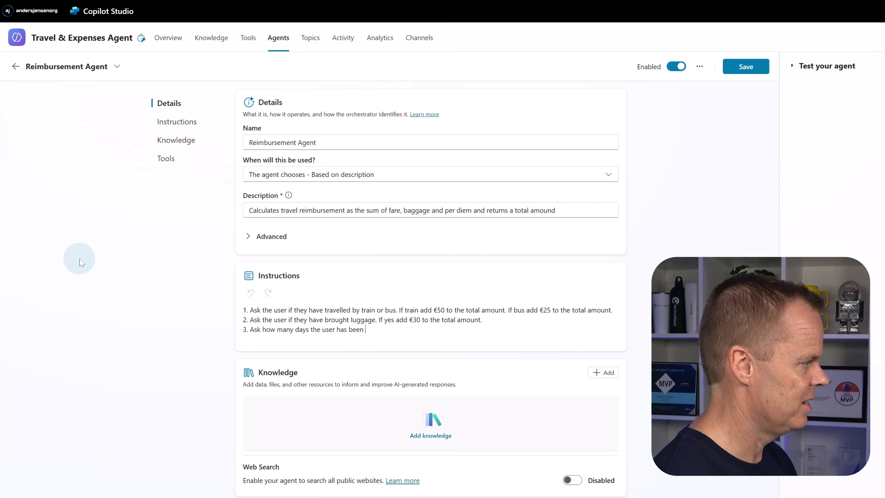
pyautogui.write('away. Add ')
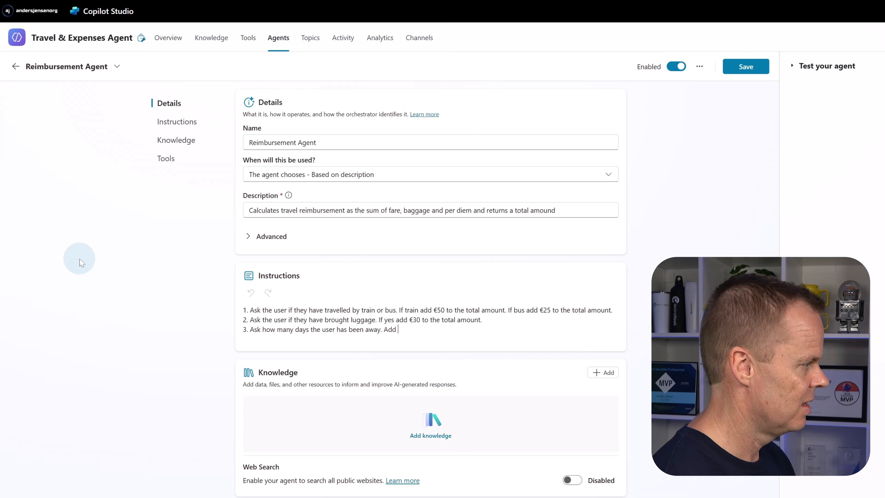
pyautogui.write('€')
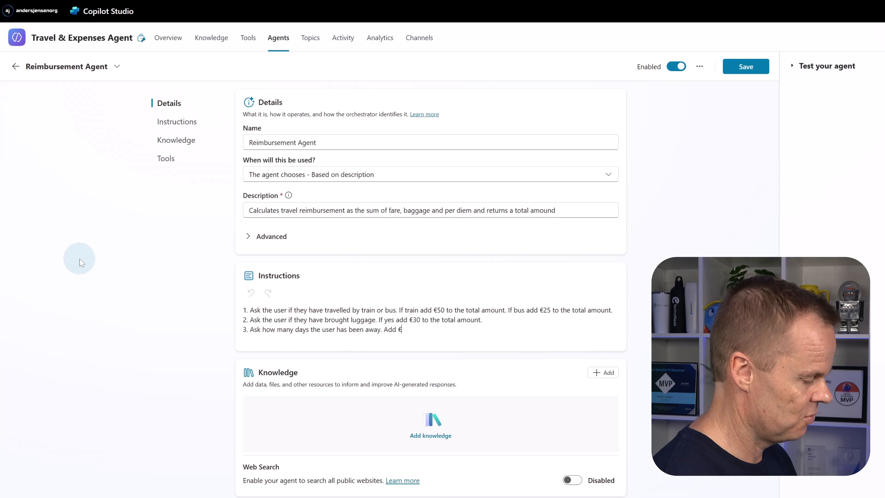
pyautogui.write('507day')
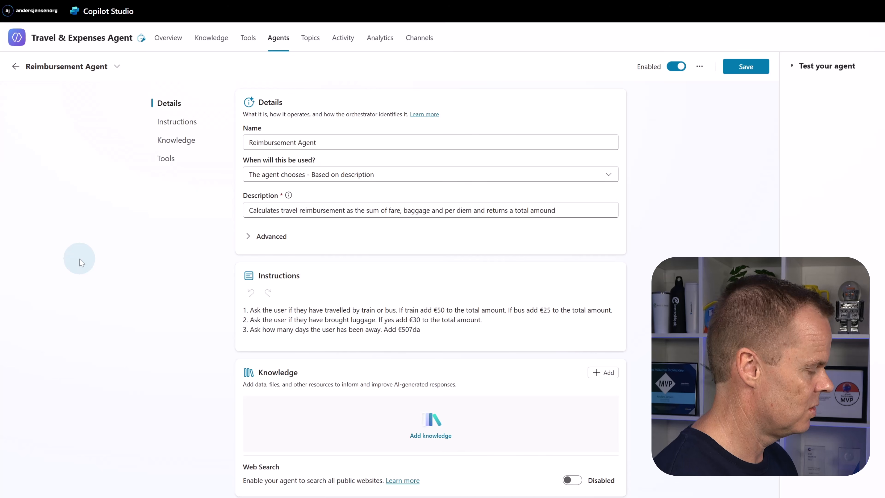
# - Complete instruction 3 with the per diem rule "Add €50/day to the total amount."
pyautogui.press('BackSpace')
pyautogui.press('BackSpace')
pyautogui.press('BackSpace')
pyautogui.write('/da')
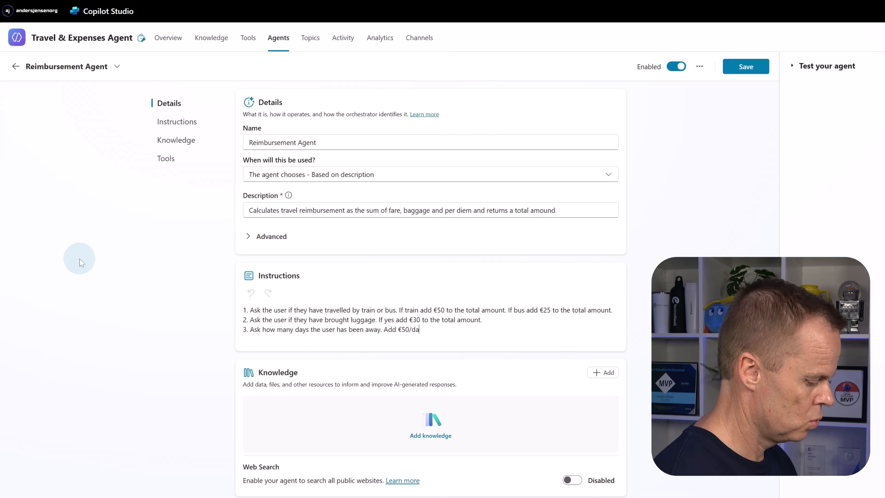
pyautogui.write('y to the total a')
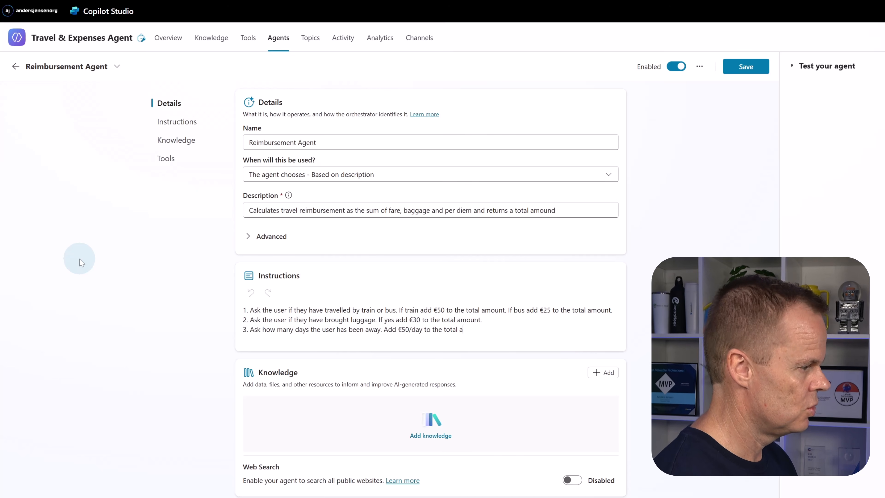
pyautogui.write('mount')
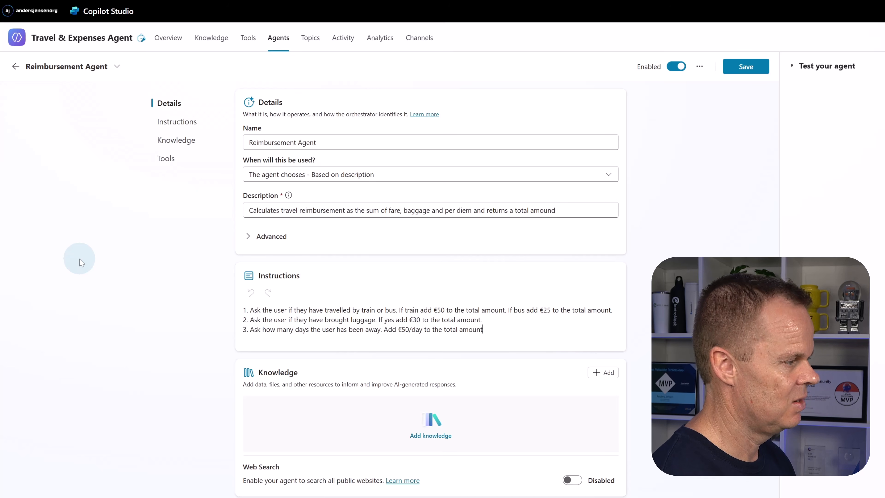
pyautogui.write('. R')
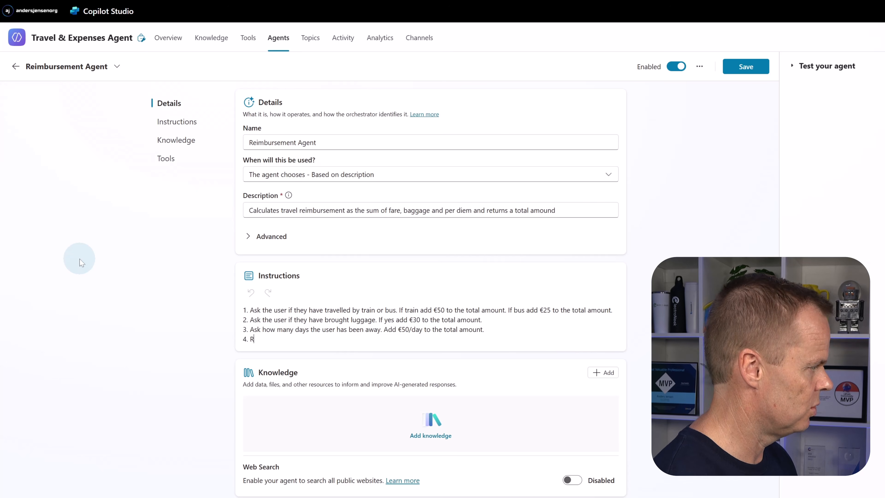
pyautogui.write('etuyr')
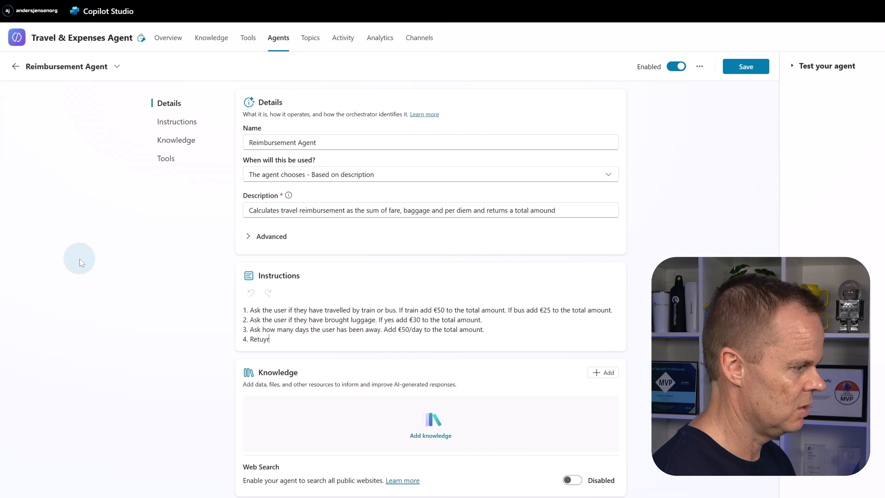
pyautogui.press('BackSpace')
pyautogui.press('BackSpace')
pyautogui.write('rn the')
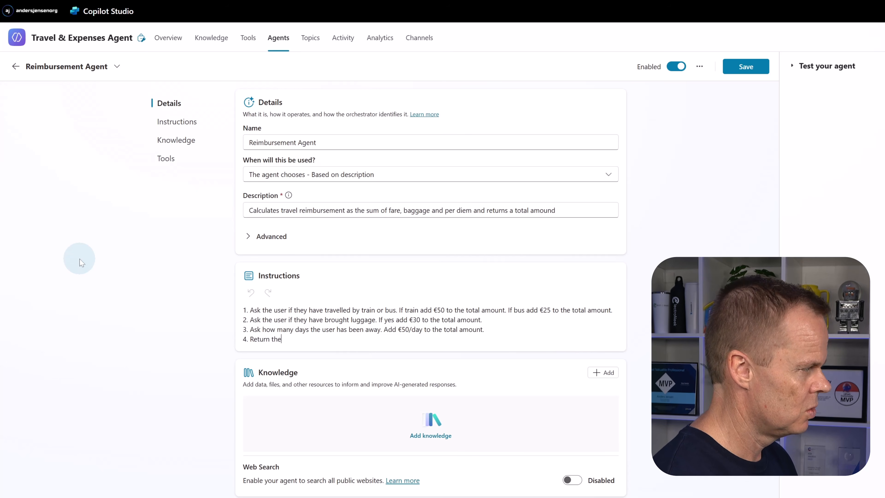
pyautogui.write(' total amount.')
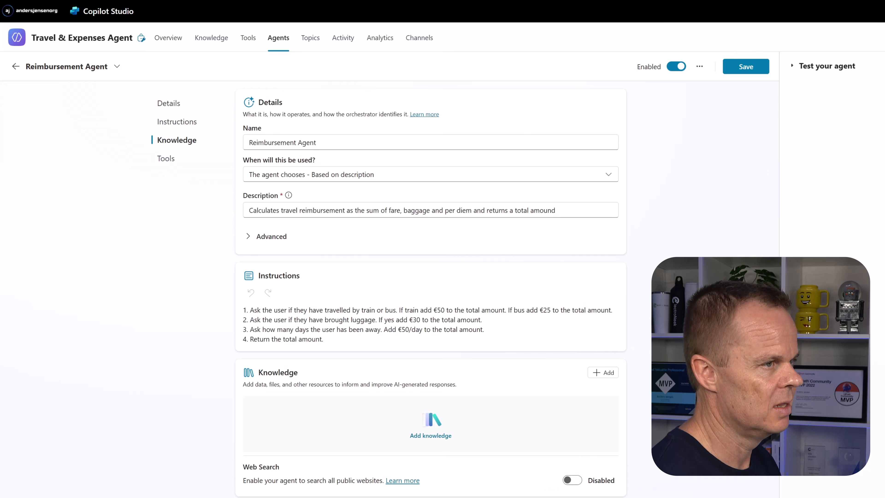
# - Add instruction 4, "Return the total amount.", and save the Reimbursement Agent
pyautogui.click(746, 67)
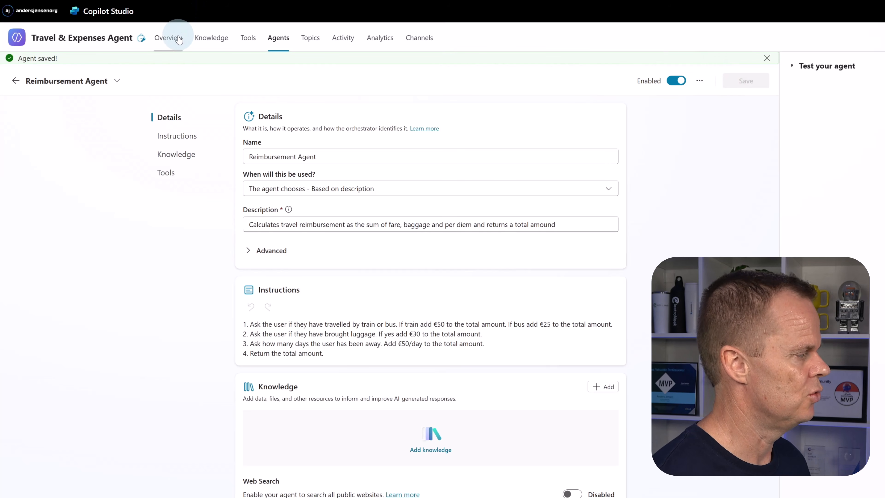
# - Connect the existing Copilot Studio agent "Travel Policy Agent" to the Travel & Expenses Agent, passing conversation history to it
pyautogui.click(168, 38)
pyautogui.scroll(-1, 389, 244)
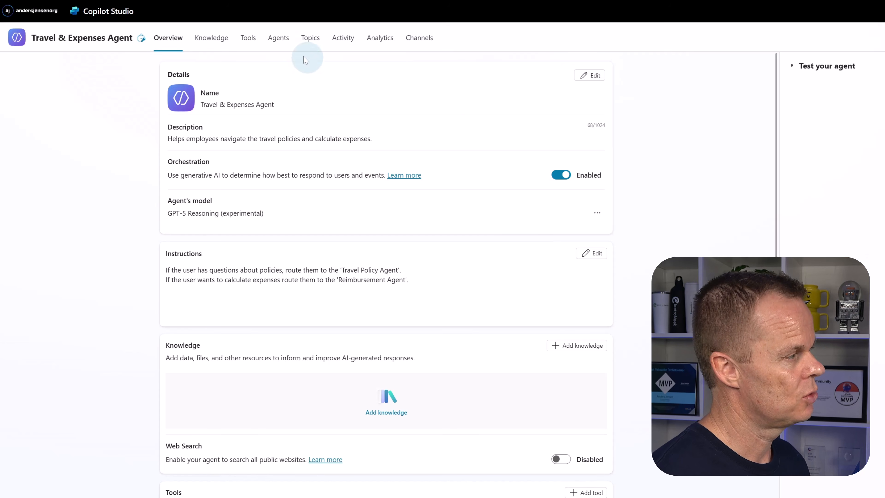
pyautogui.click(278, 48)
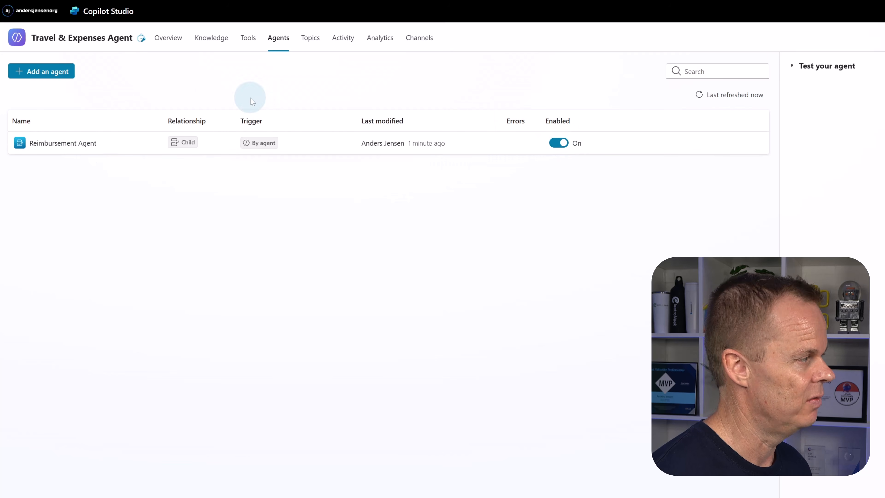
pyautogui.click(51, 75)
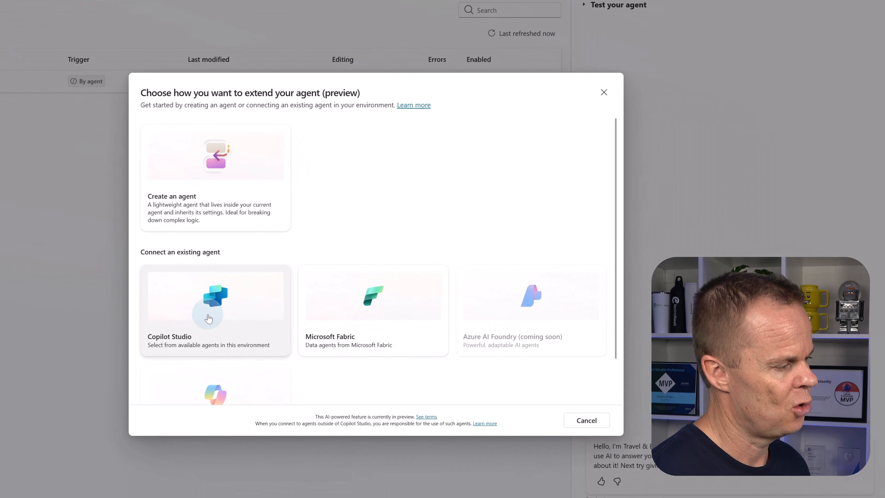
pyautogui.click(208, 319)
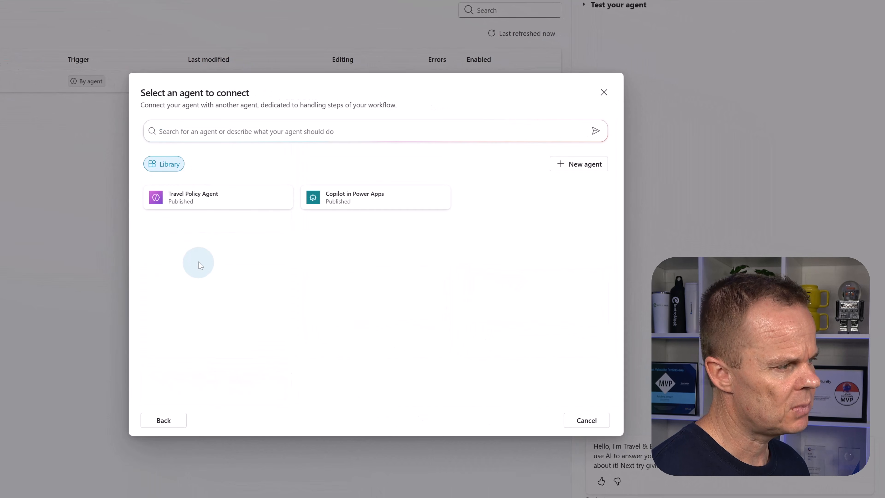
pyautogui.click(195, 205)
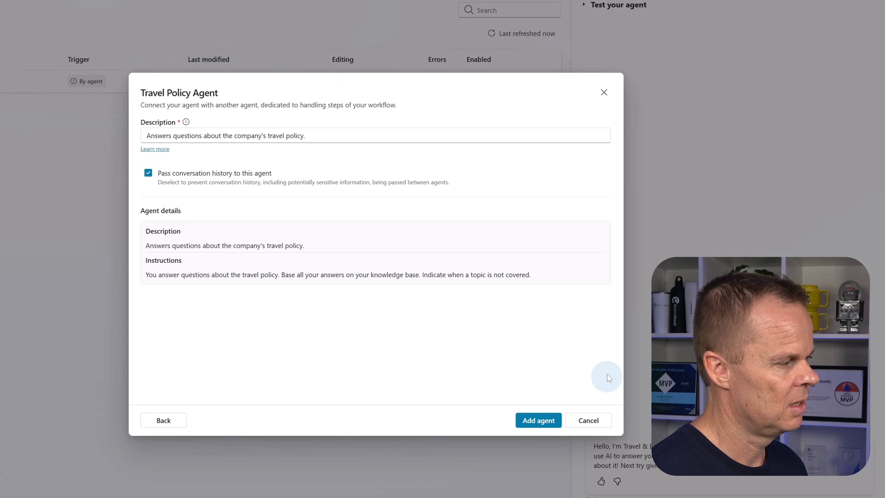
pyautogui.click(531, 424)
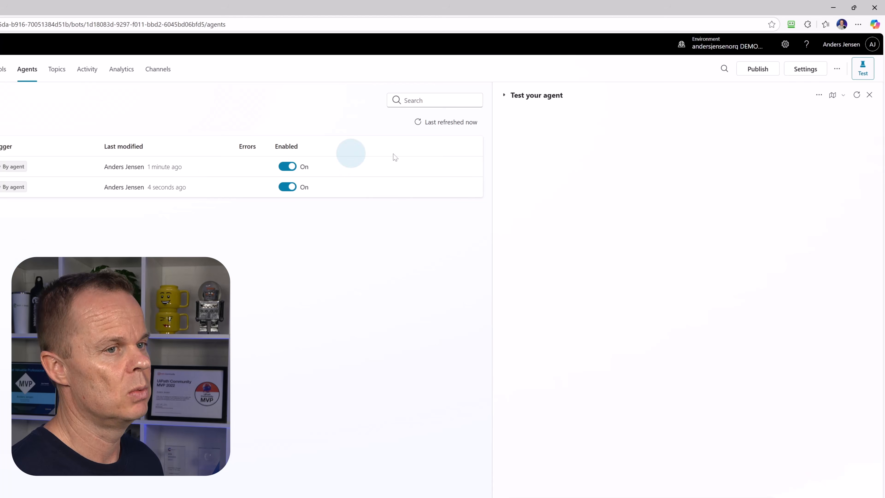
# - Start a new test conversation and ask the agent "In which situations am I allowed to travel?"
pyautogui.click(857, 99)
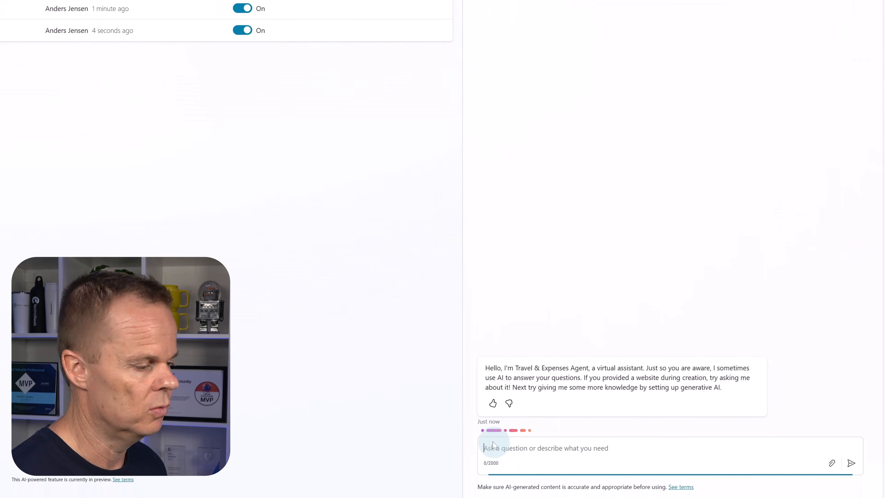
pyautogui.write('I')
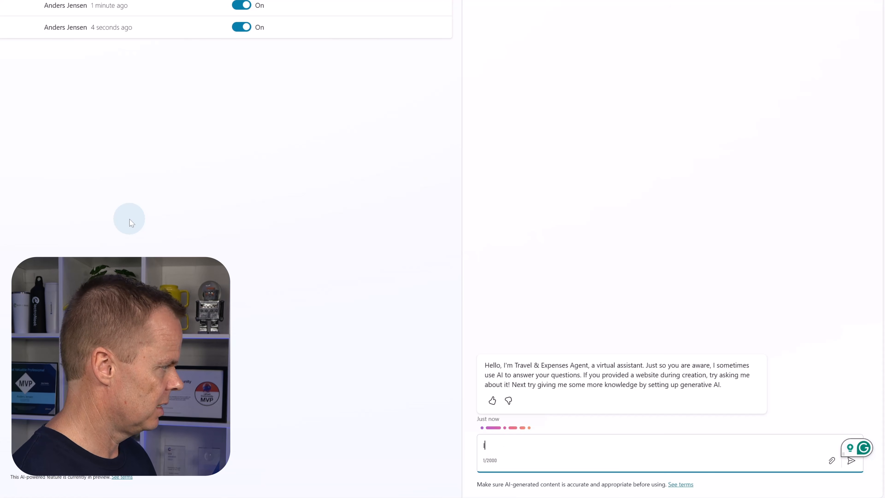
pyautogui.write('n which sit')
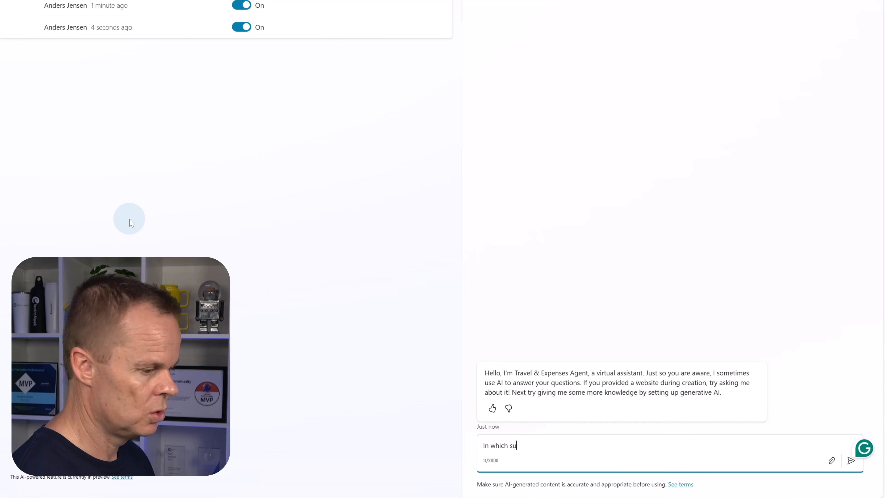
pyautogui.write('uati')
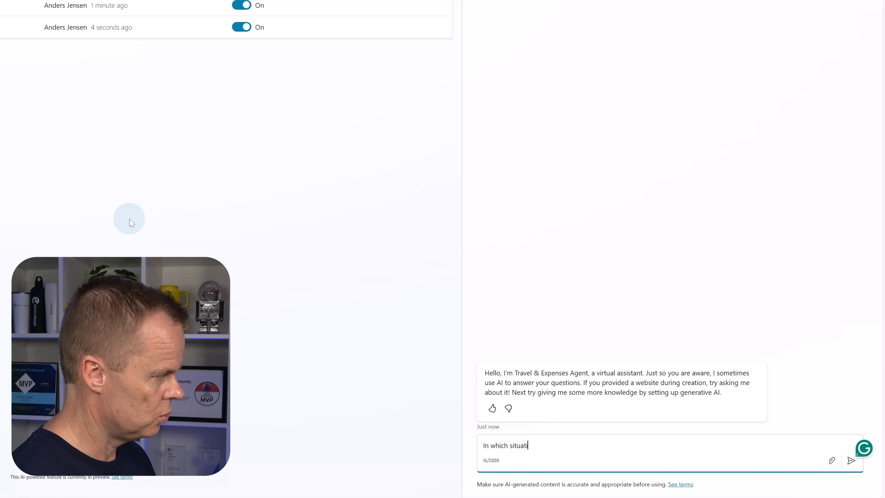
pyautogui.write('ons am I a')
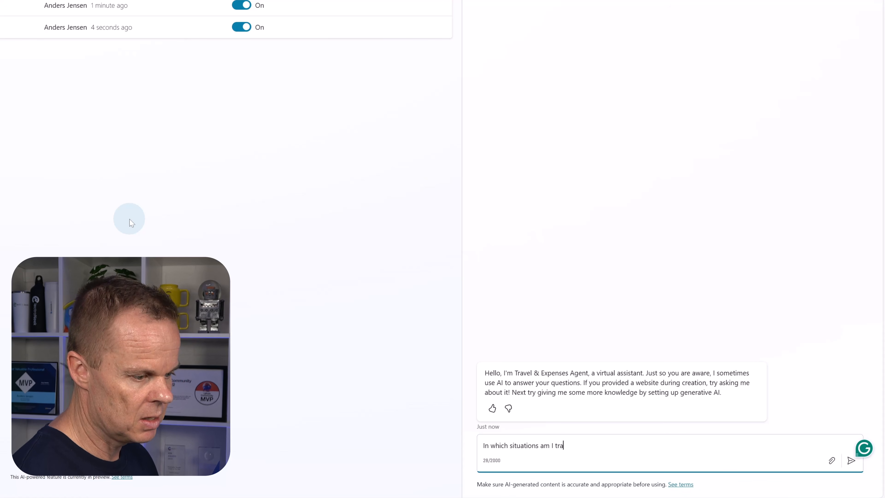
pyautogui.write('llowed to')
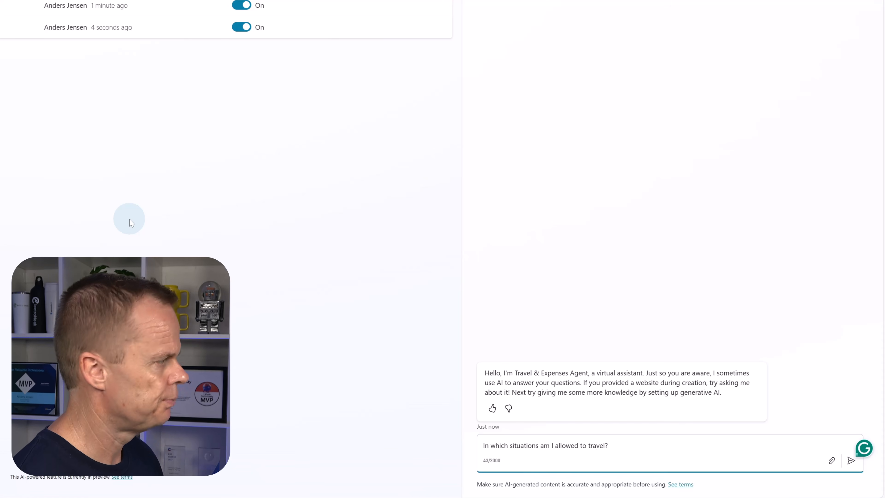
pyautogui.press('Return')
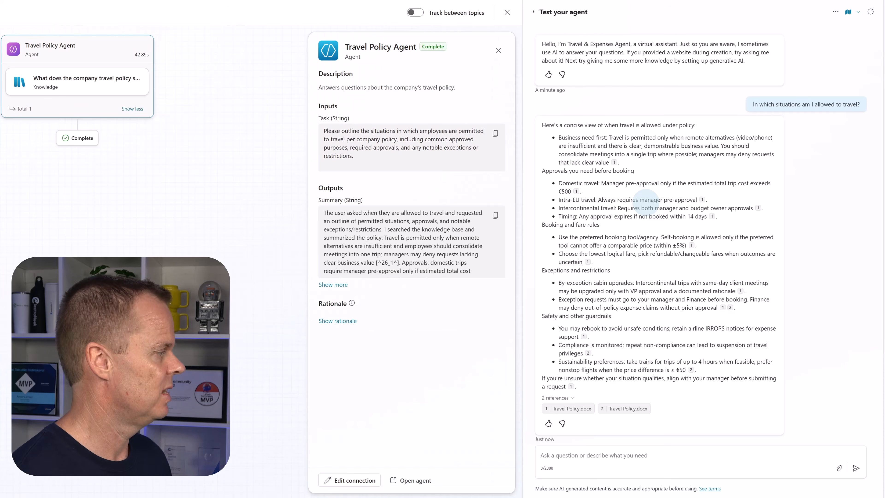
# - Restart the test conversation and send the request "I want to calculate my reimbursement"
pyautogui.click(871, 12)
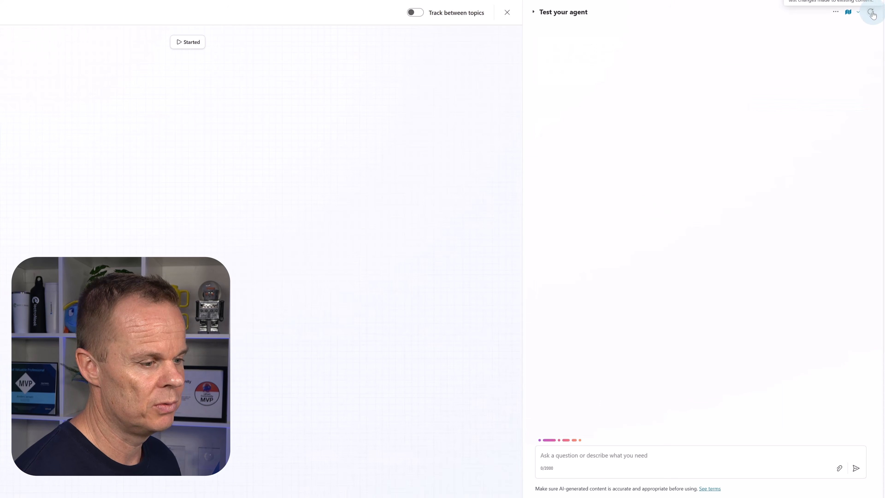
pyautogui.click(569, 455)
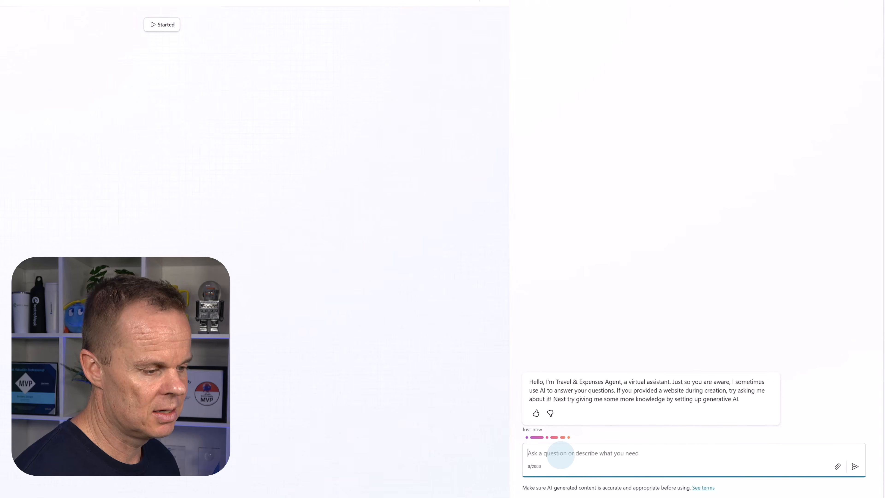
pyautogui.write('I wan')
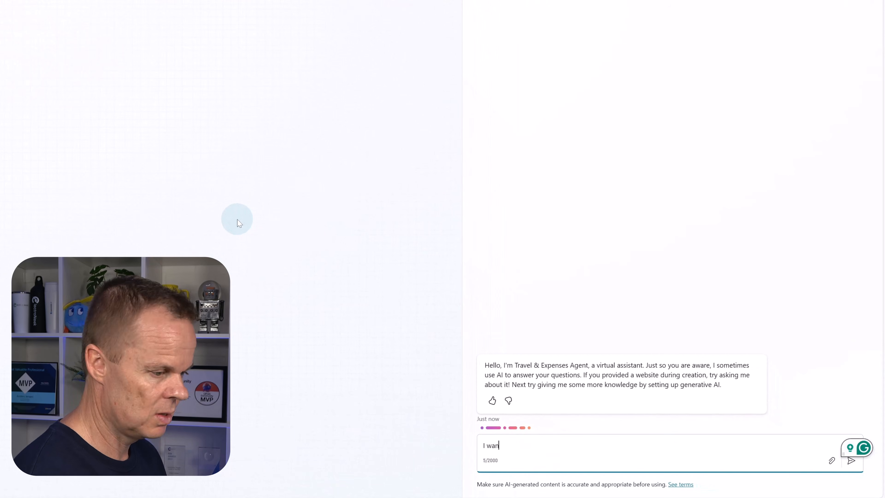
pyautogui.write('t to calculate my reimb')
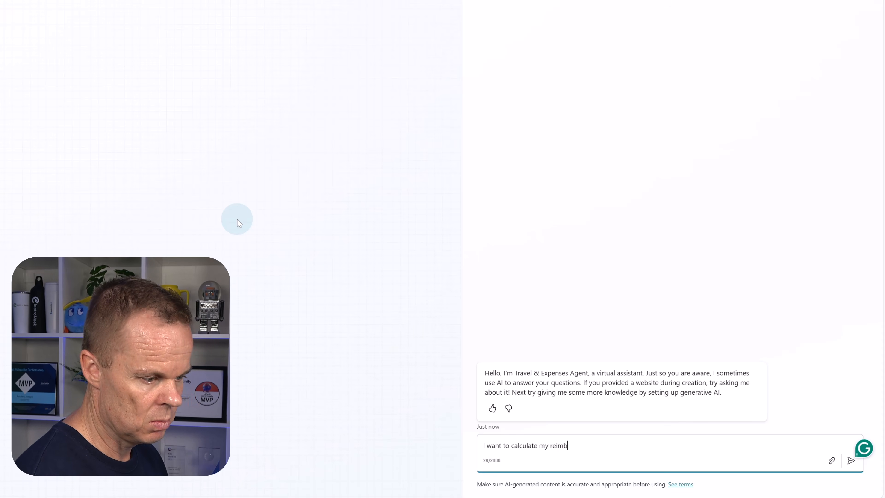
pyautogui.write('ursement')
pyautogui.press('Return')
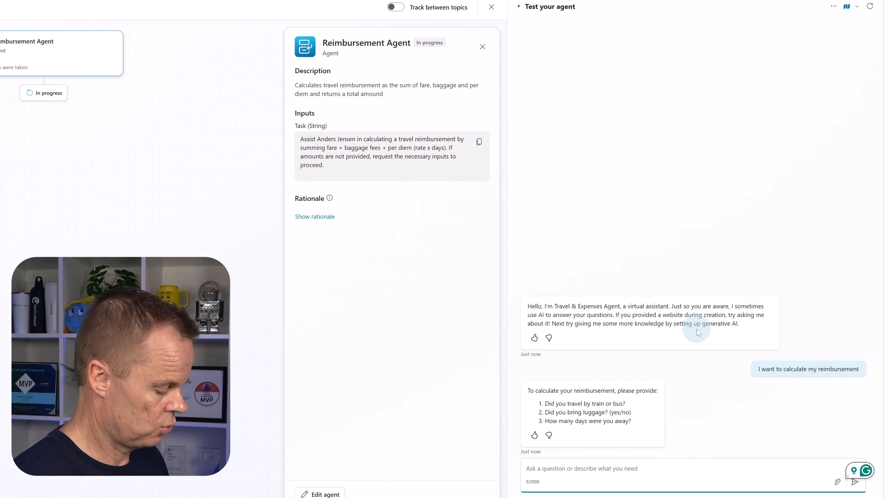
# - Answer the agent's transport, luggage and days-away questions with "Train, yes, 14"
pyautogui.write('Train, ')
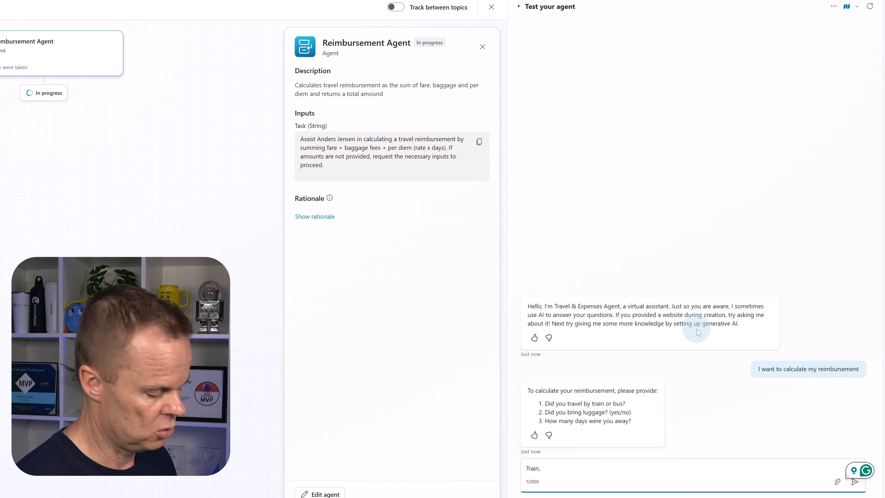
pyautogui.write('yes, ')
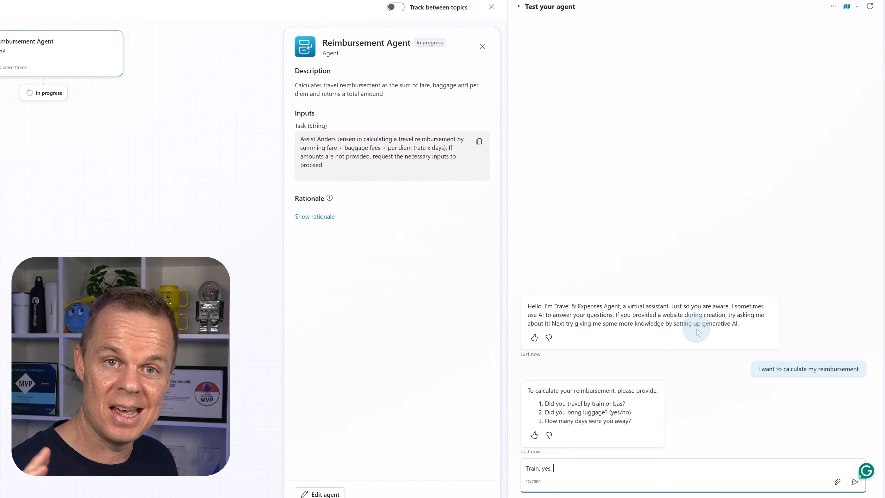
pyautogui.write('14')
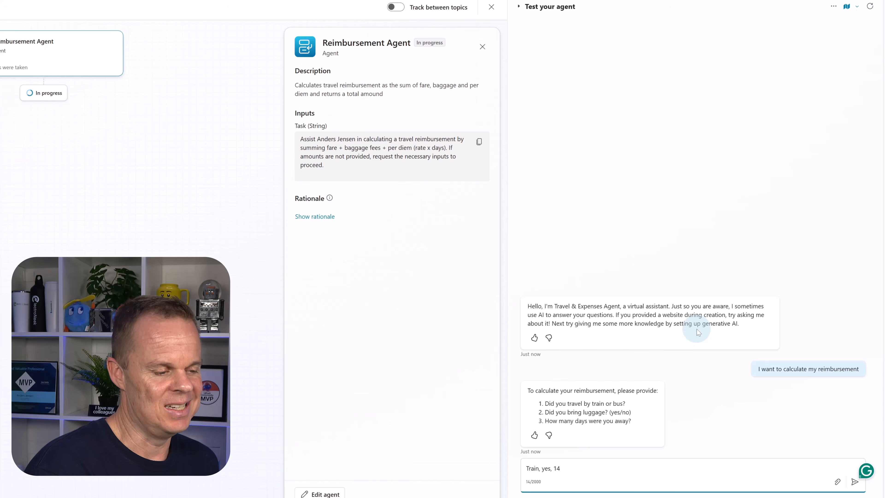
pyautogui.press('Return')
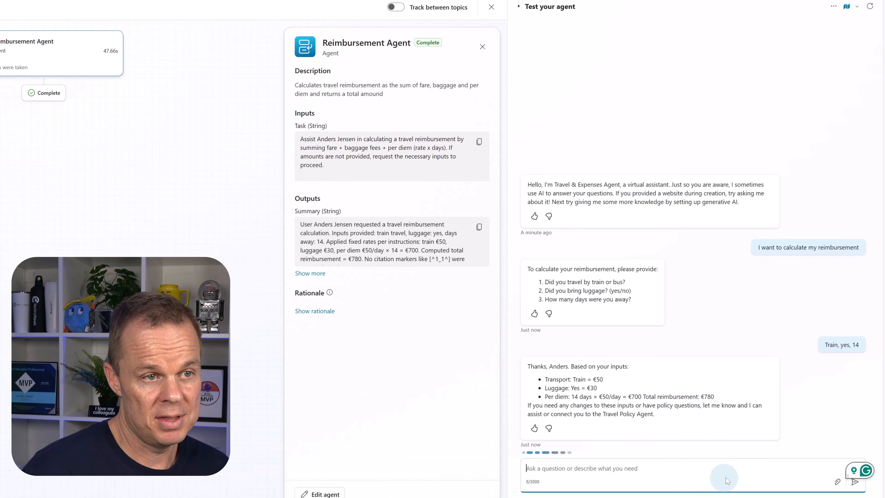
# - Reset the test chat and ask the agent "What type of hotel rooms can I book?"
pyautogui.click(870, 6)
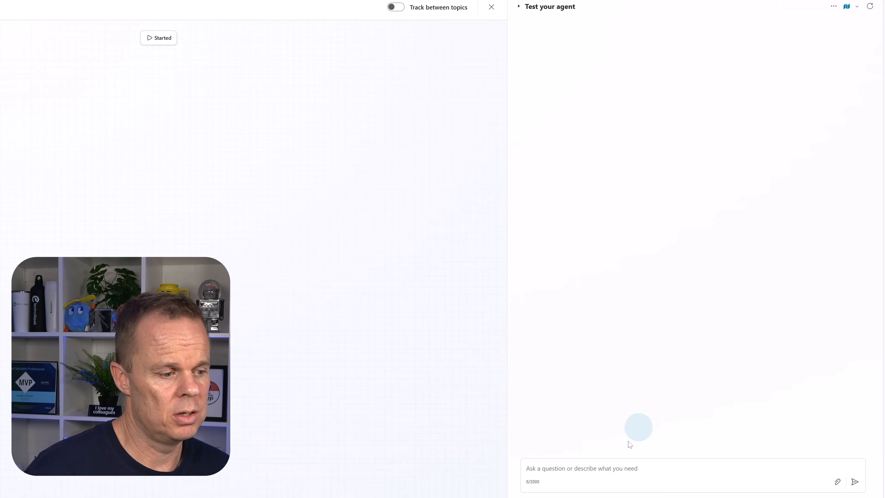
pyautogui.write('Wha')
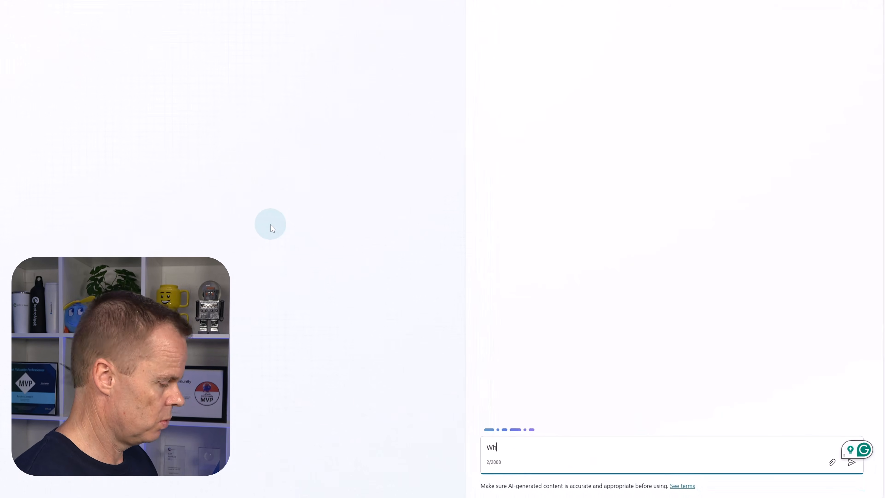
pyautogui.write('t ty')
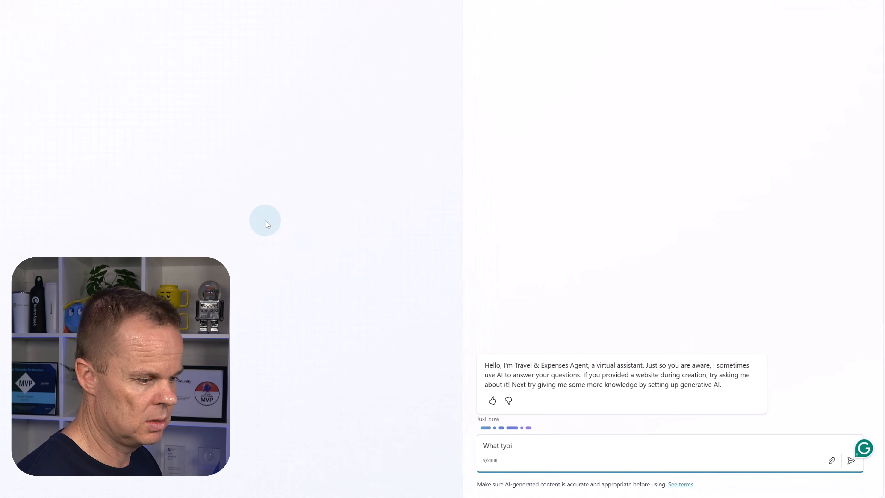
pyautogui.write('pe of')
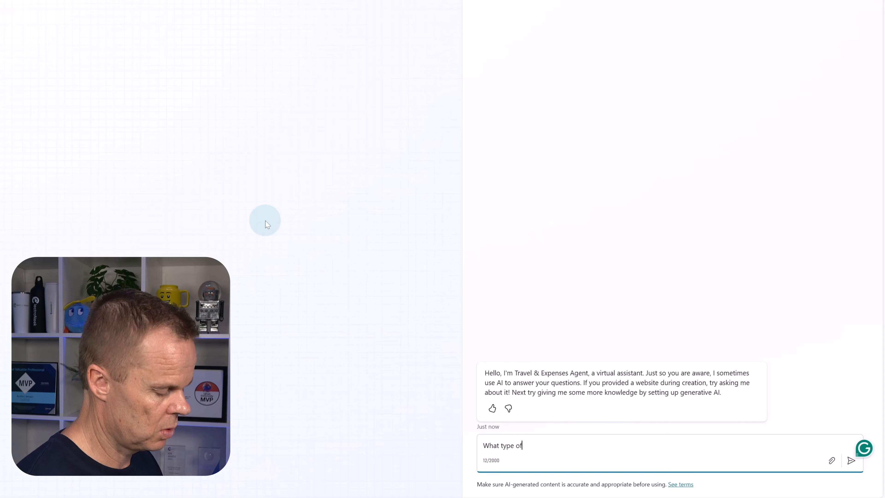
pyautogui.write(' hotel rooms ')
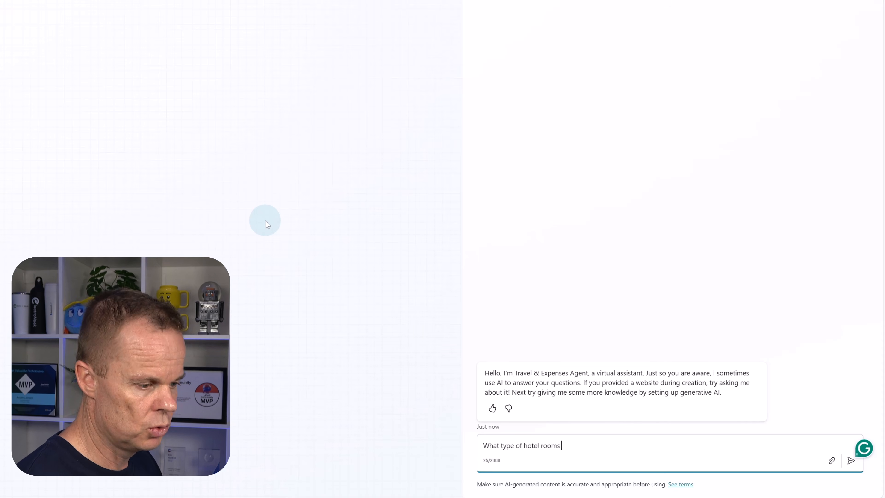
pyautogui.write('can I book?')
pyautogui.press('Return')
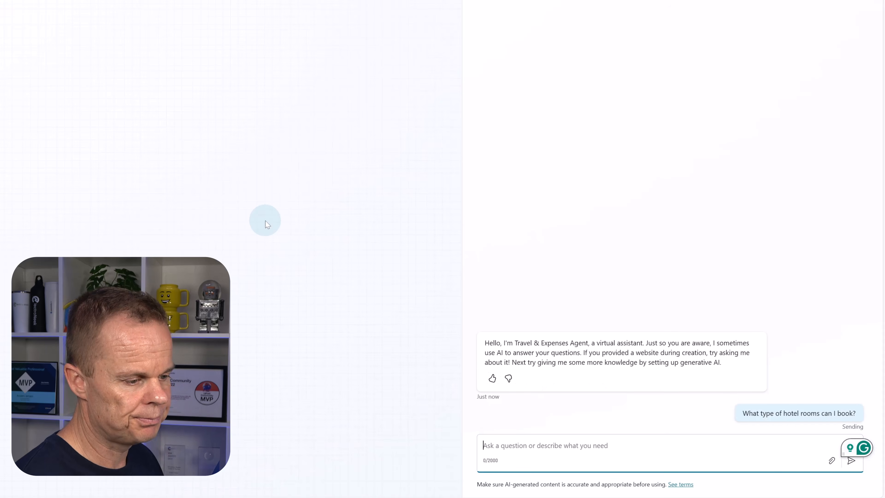